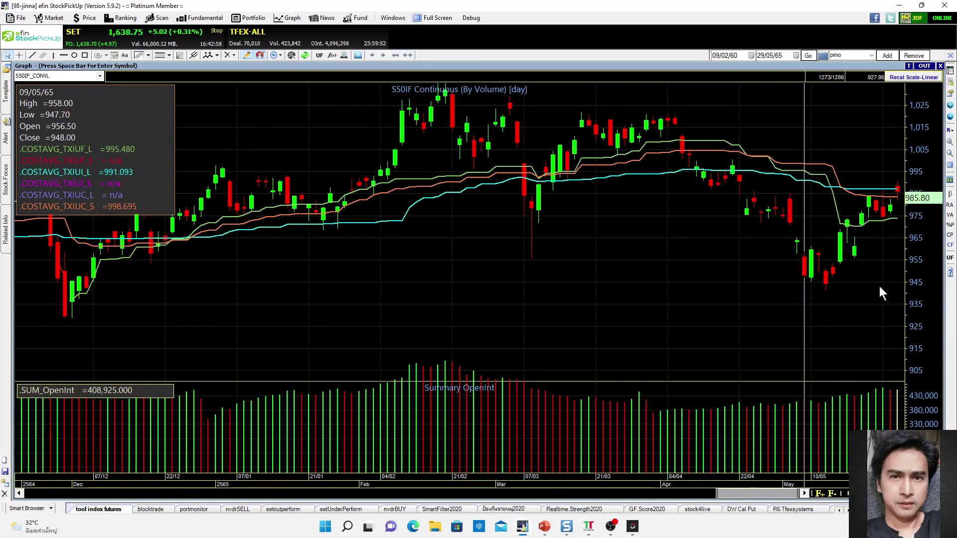
# Step: Examine the S50IF Continuous daily chart at full size and in the multi-chart layout, ending in the multi-chart layout
pyautogui.doubleClick(620, 67)
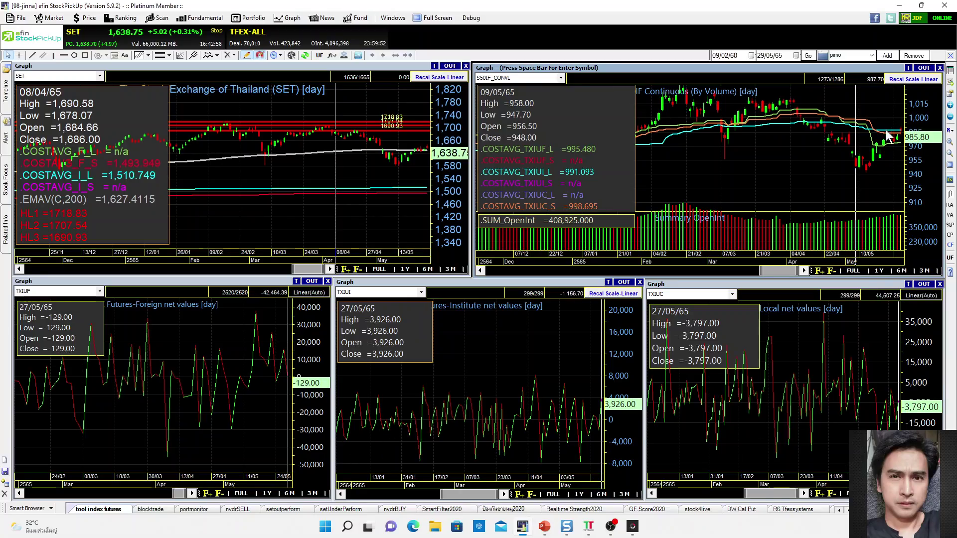
pyautogui.doubleClick(848, 67)
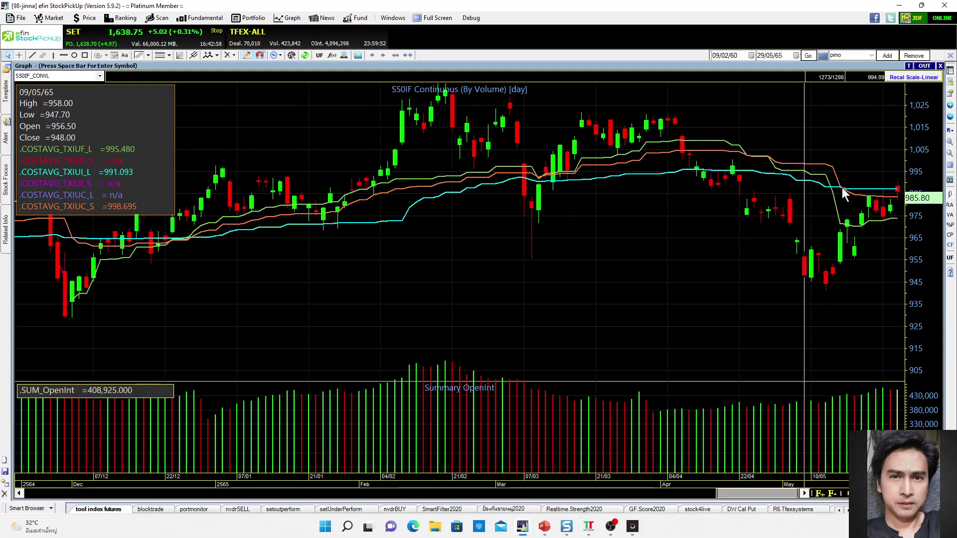
pyautogui.doubleClick(611, 65)
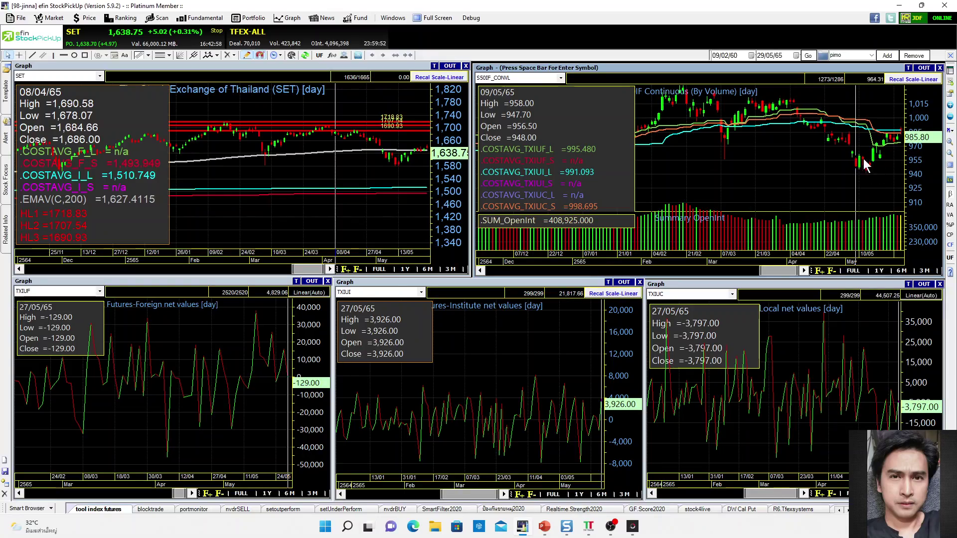
# Step: Enlarge the SET daily chart and inspect the candles around 19/05/65 and 27/05/65 against the 200-day EMA line
pyautogui.click(359, 174)
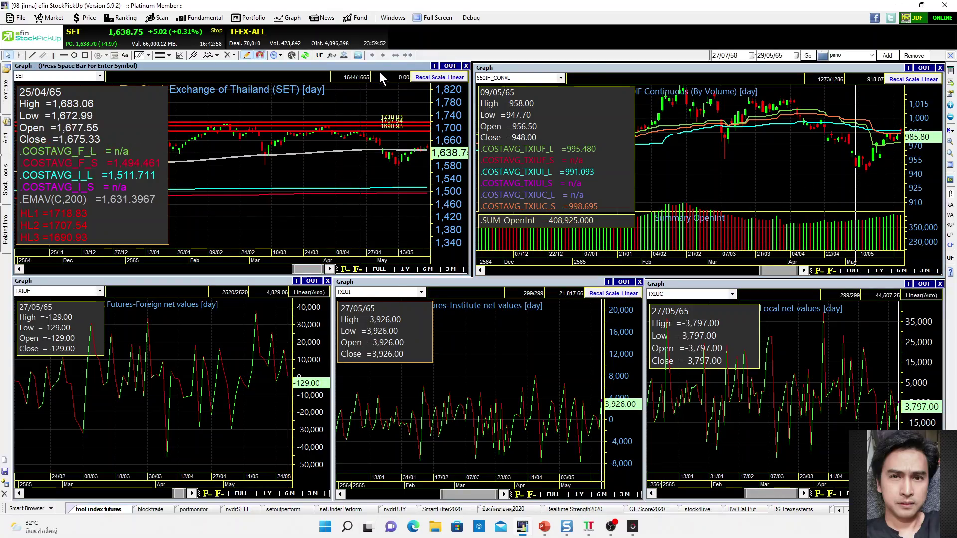
pyautogui.doubleClick(379, 65)
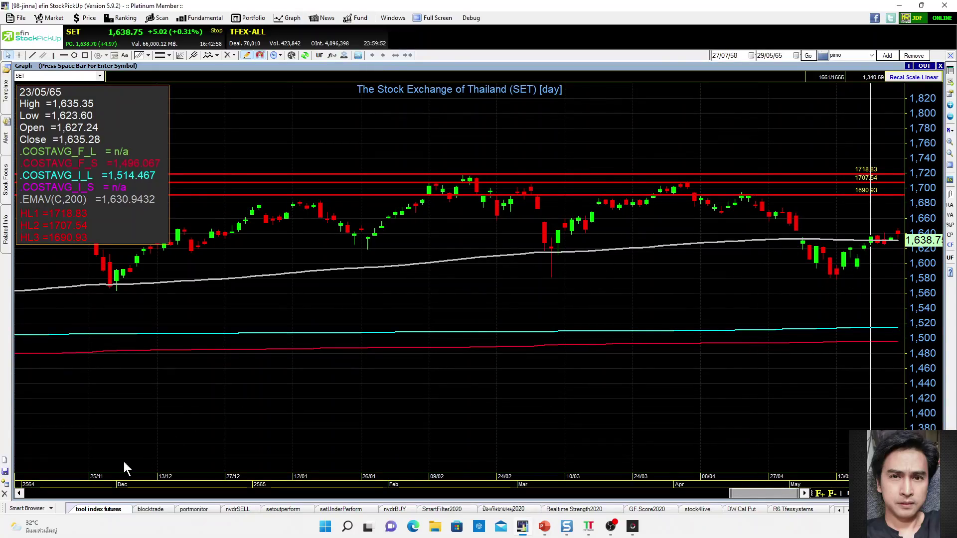
pyautogui.click(19, 494)
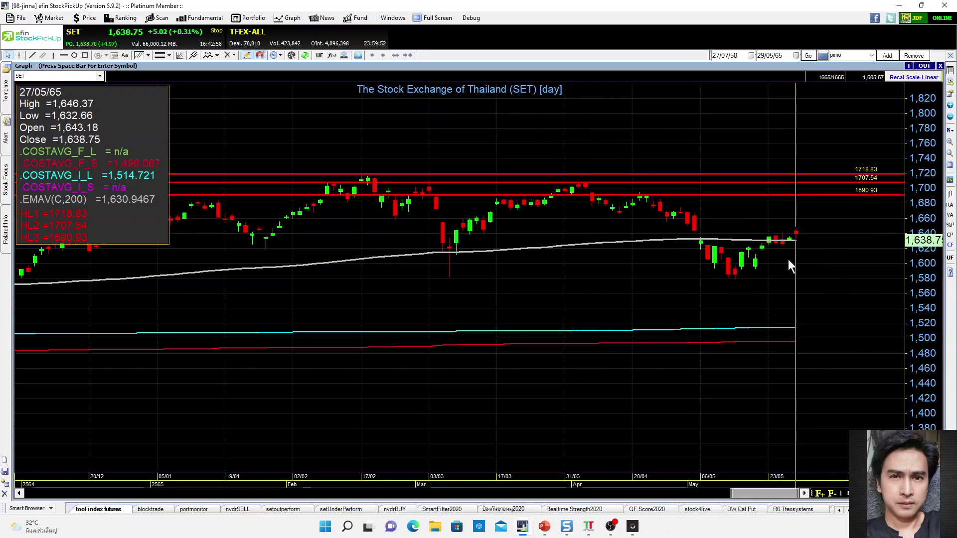
pyautogui.click(754, 214)
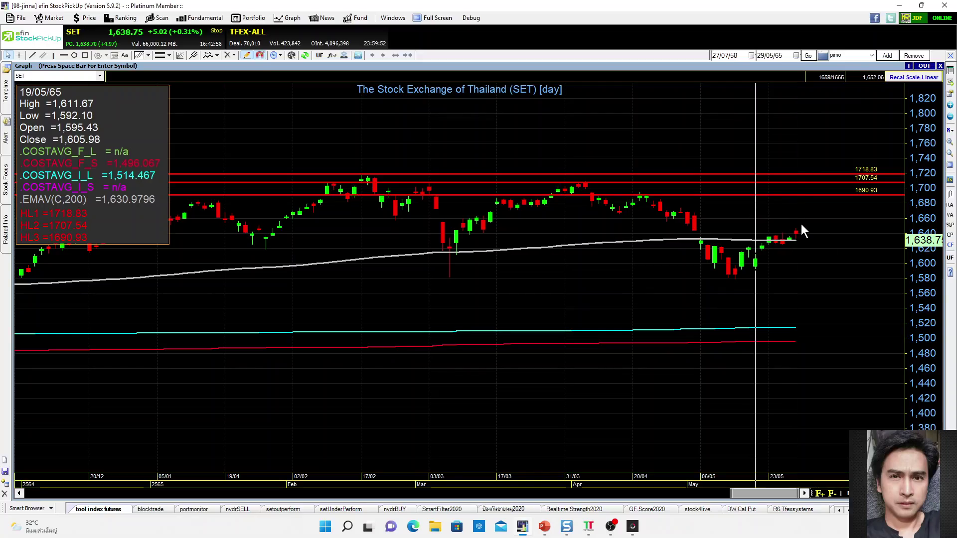
pyautogui.click(798, 249)
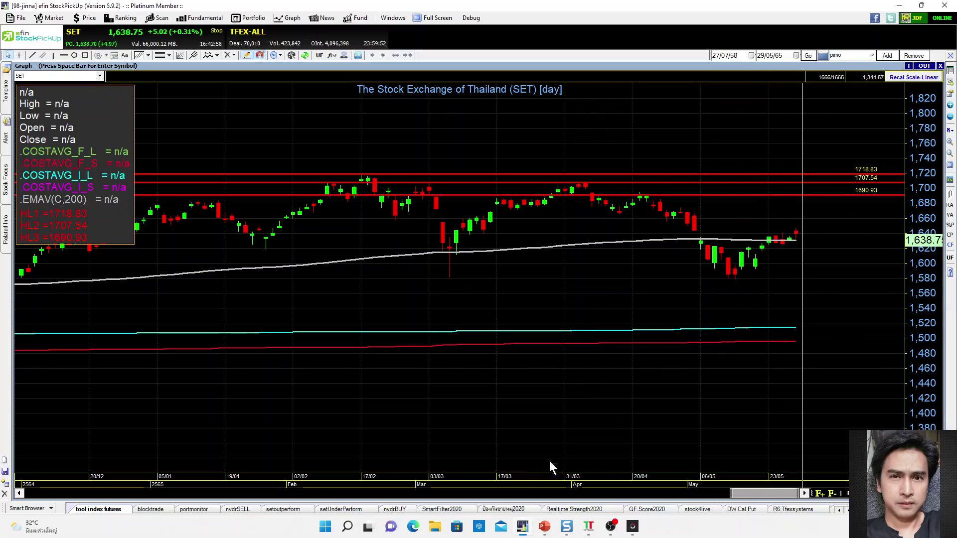
# Step: Switch to the PowerPoint slide listing the SET support and resistance levels, review it, and return to efin StockPickUp
pyautogui.moveTo(545, 527)
pyautogui.click(540, 480)
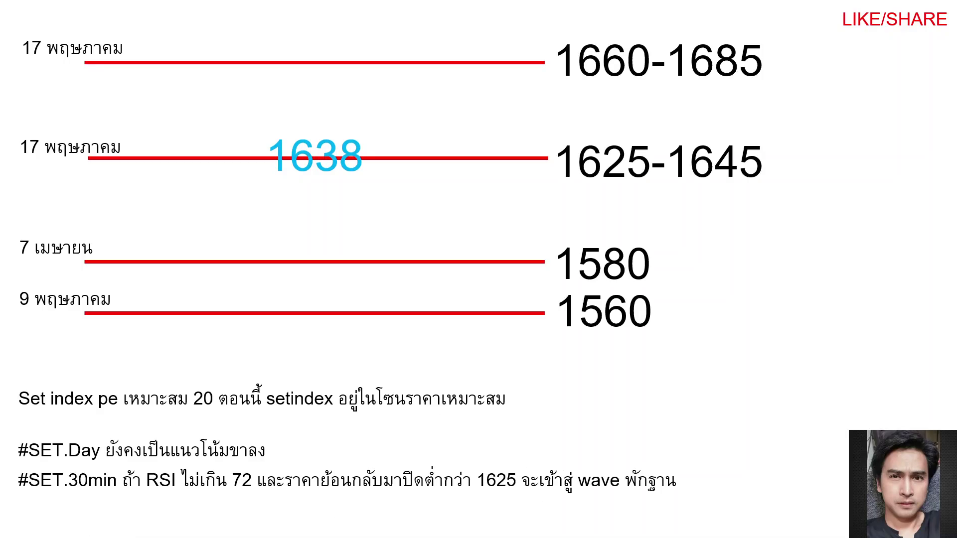
pyautogui.hotkey('alt', 'Tab')
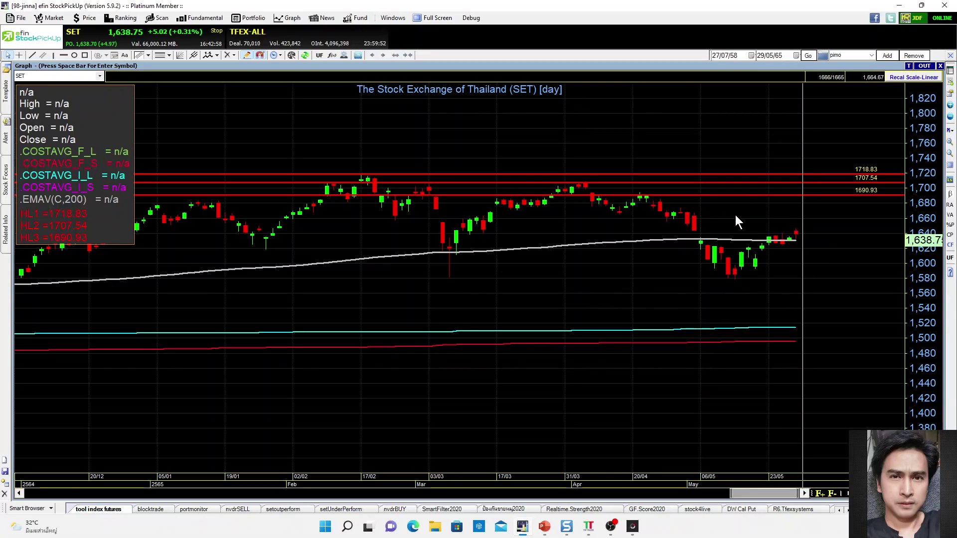
# Step: Return to the multi-chart layout and read the SET candle of 20/04/65 and the S50IF candle of 07/04/65
pyautogui.doubleClick(573, 66)
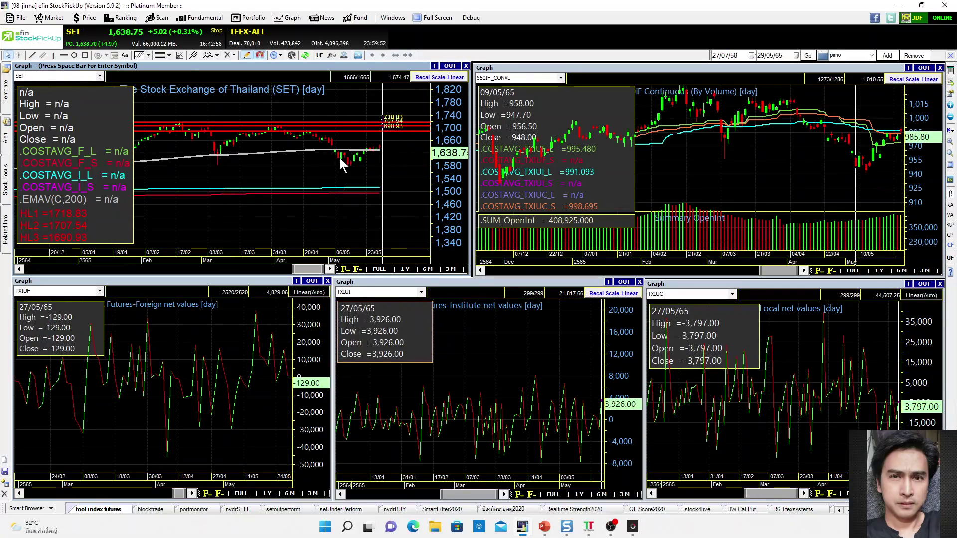
pyautogui.click(304, 170)
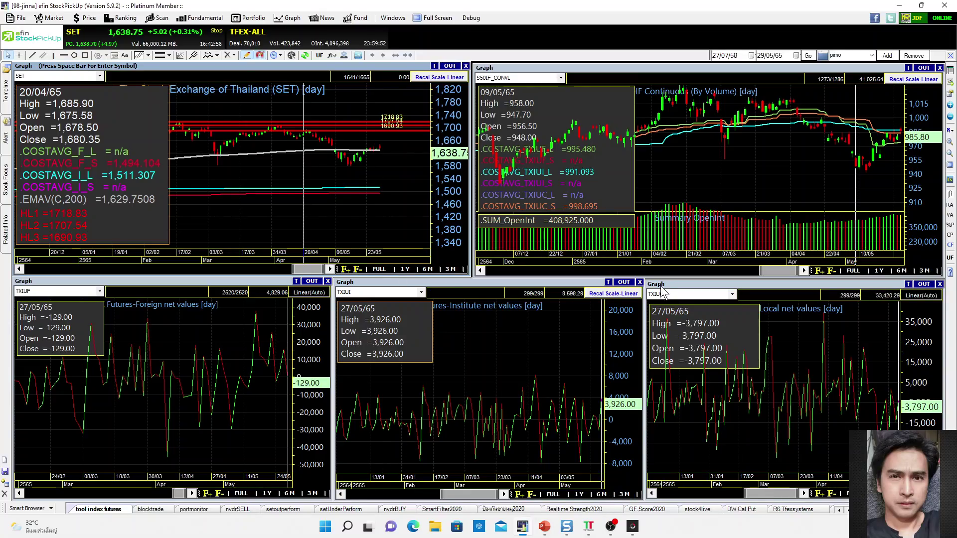
pyautogui.click(800, 144)
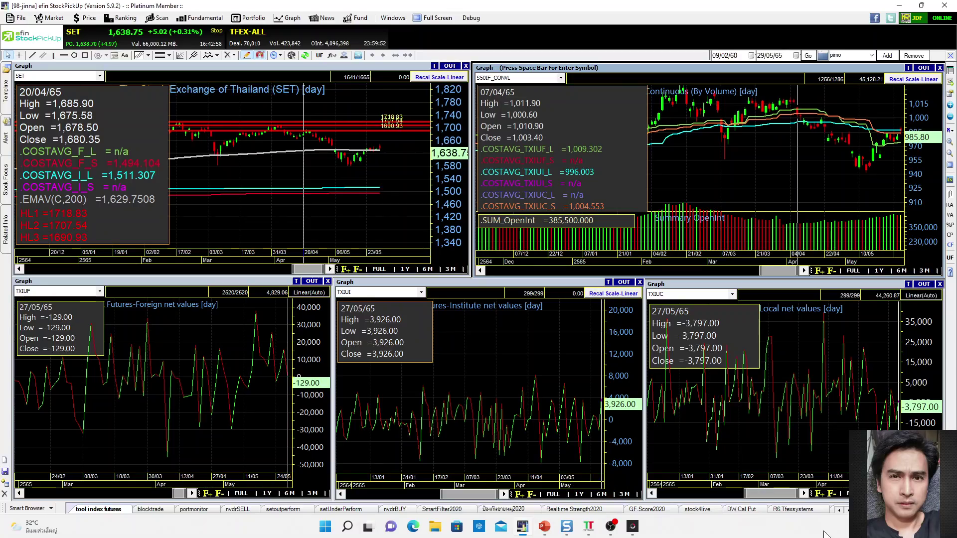
# Step: Open the liveTF workspace page with the monthly, weekly, daily and 30-minute SET charts
pyautogui.click(846, 511)
pyautogui.click(847, 510)
pyautogui.click(846, 511)
pyautogui.click(847, 510)
pyautogui.click(847, 510)
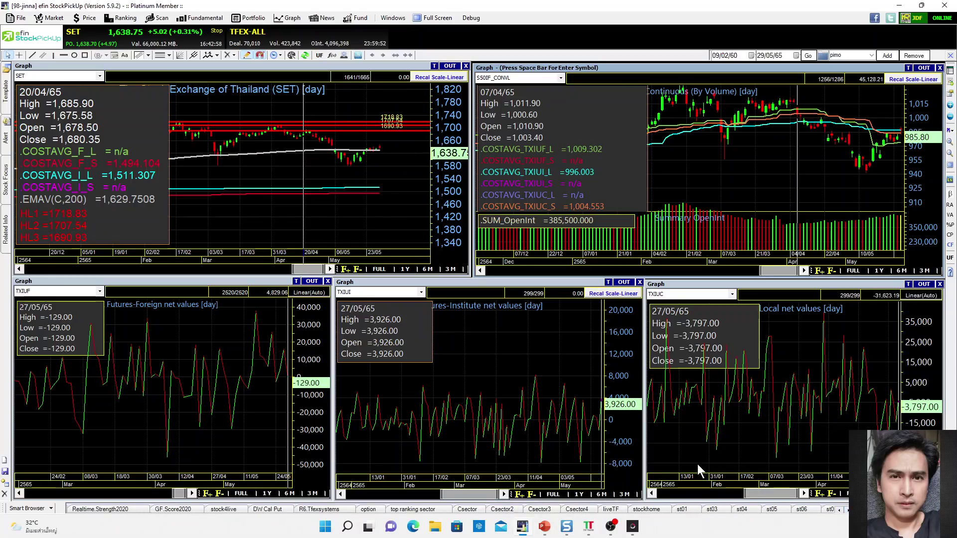
pyautogui.click(613, 510)
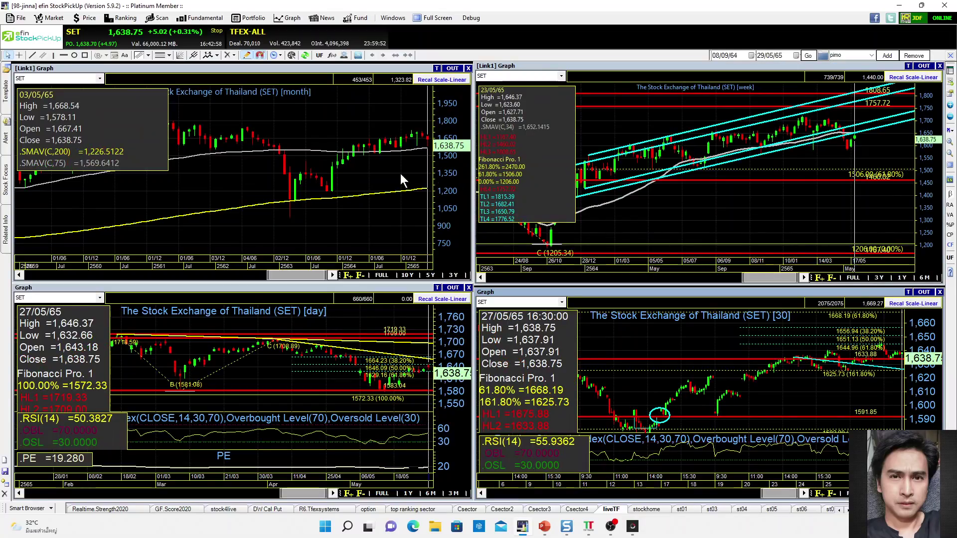
# Step: Enlarge the SET monthly chart and read the May 2565 candle with its 200- and 75-period moving averages
pyautogui.click(384, 70)
pyautogui.doubleClick(384, 70)
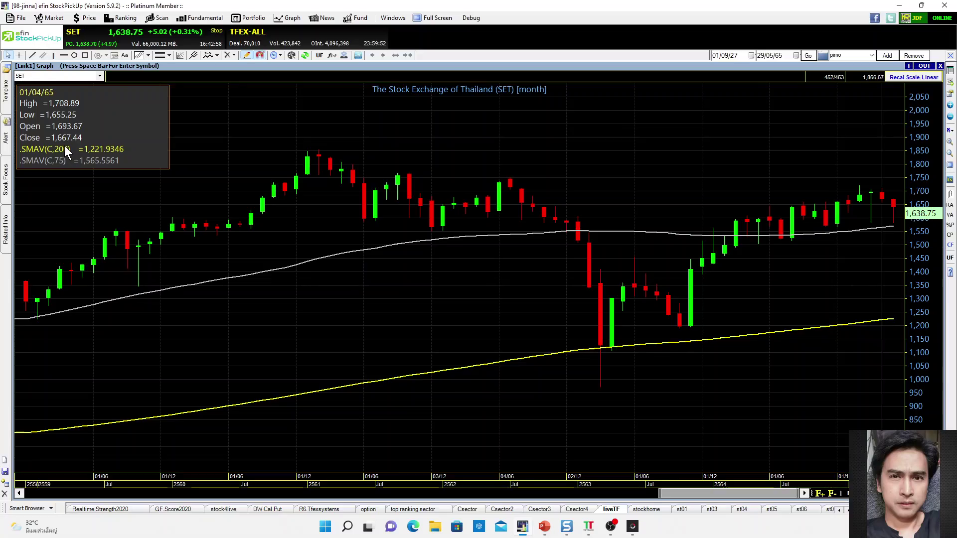
pyautogui.click(894, 237)
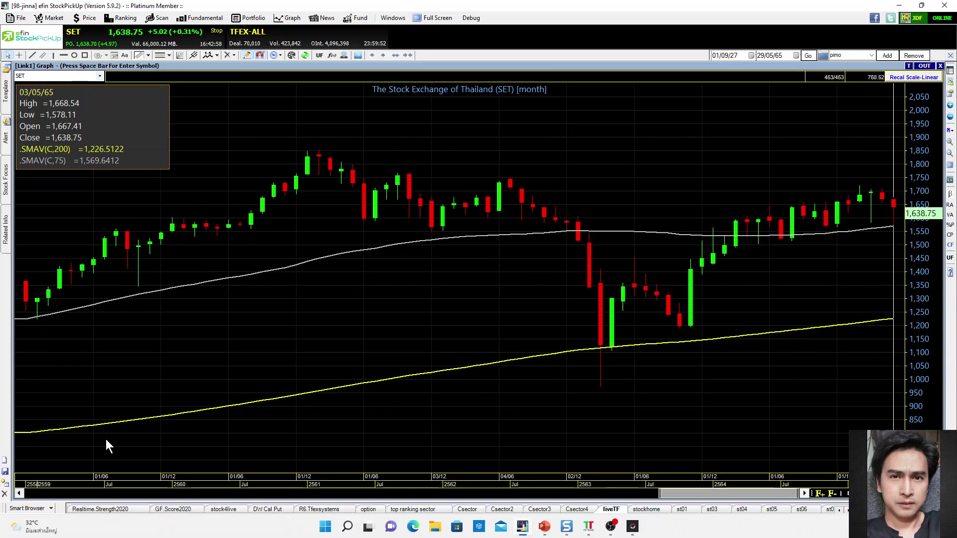
# Step: Compare earlier SET monthly candles, including 01/09/63, 01/03/64 and 01/11/64, with the 75-period moving average
pyautogui.click(19, 493)
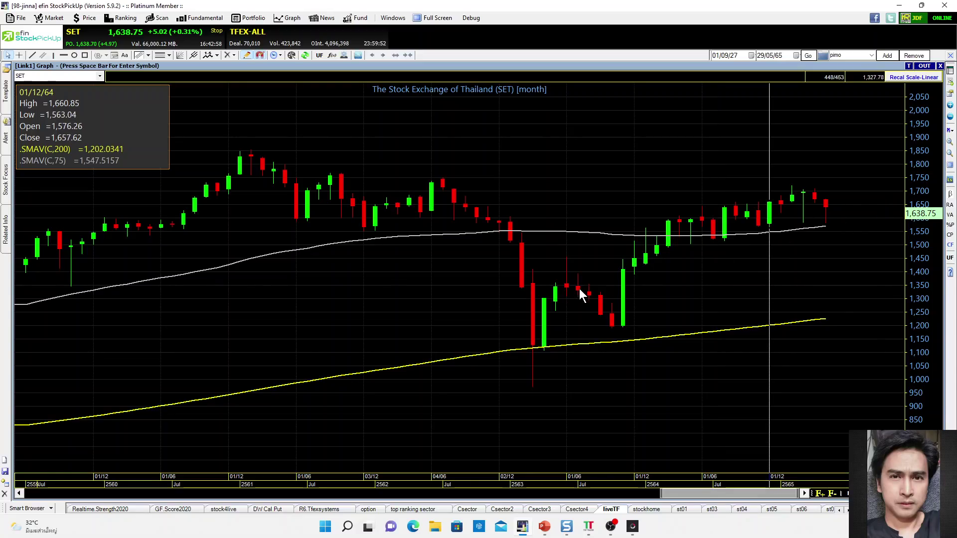
pyautogui.click(669, 244)
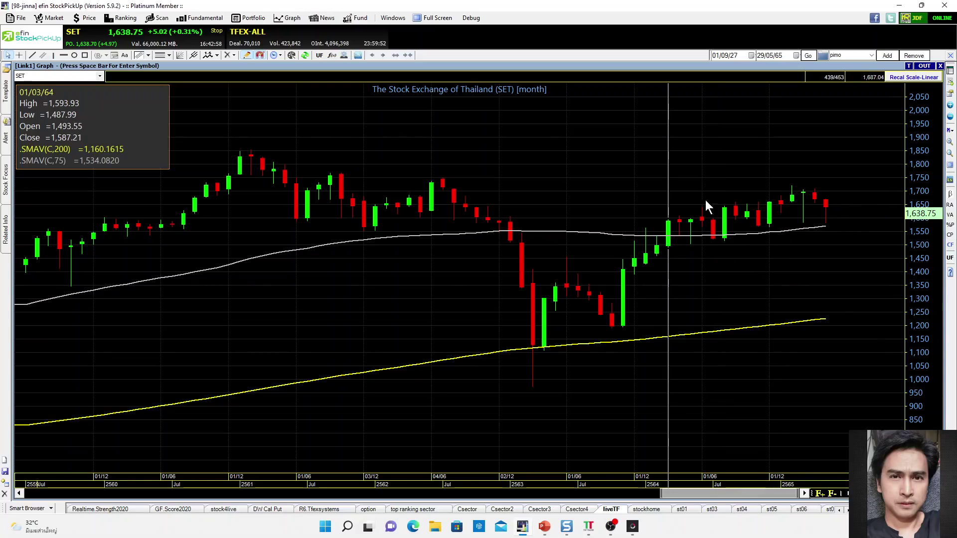
pyautogui.click(725, 244)
pyautogui.click(760, 239)
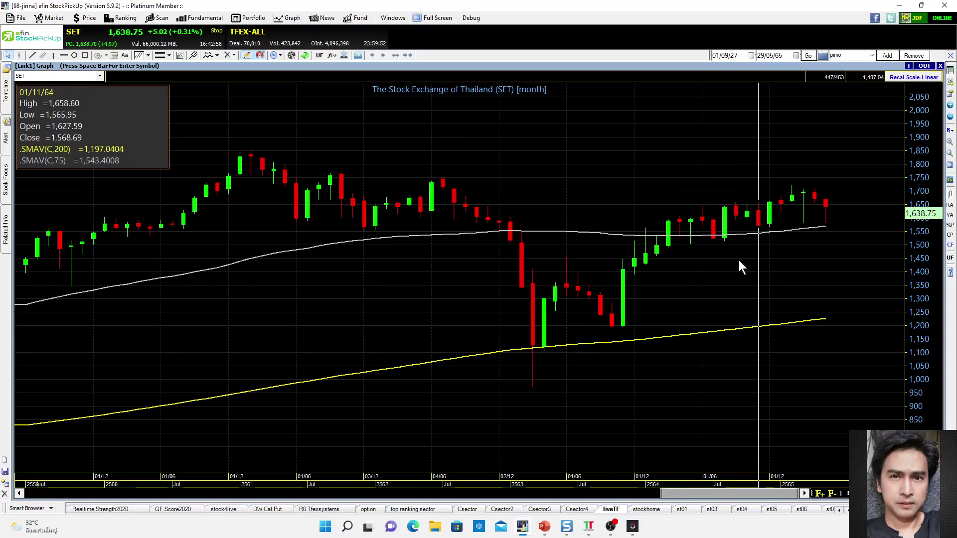
pyautogui.click(605, 103)
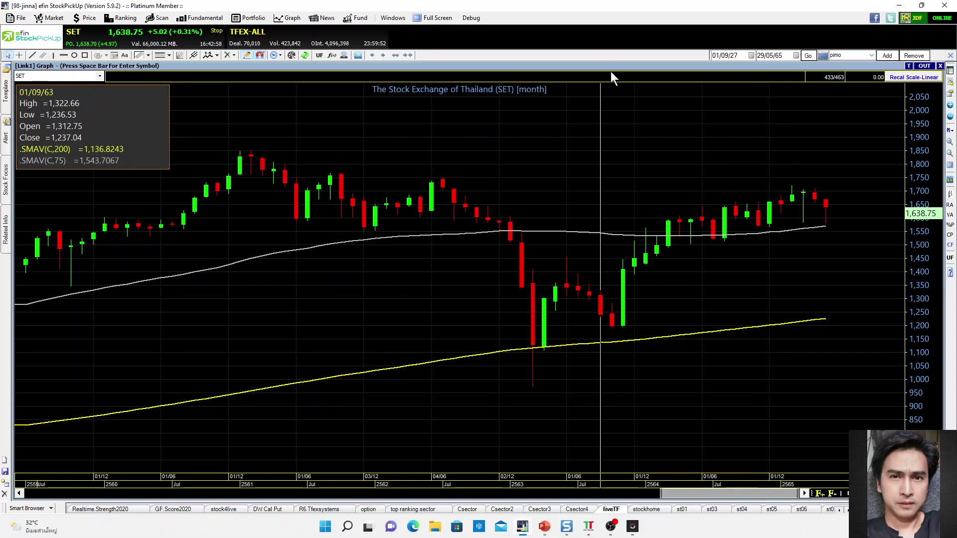
# Step: Enlarge the SET weekly chart and inspect the 07/03/65 and 23/05/65 candles against the trend channel and 34-period average
pyautogui.doubleClick(652, 65)
pyautogui.doubleClick(683, 68)
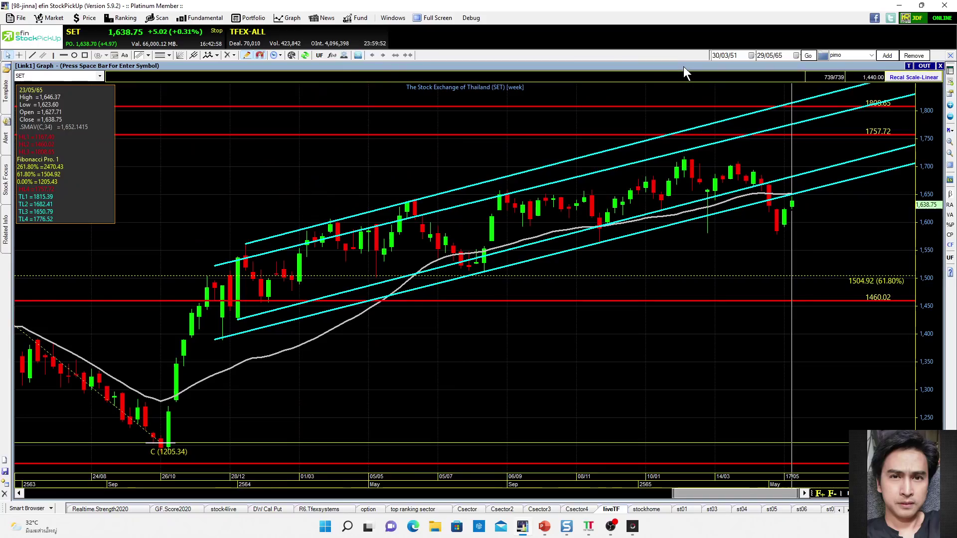
pyautogui.click(707, 240)
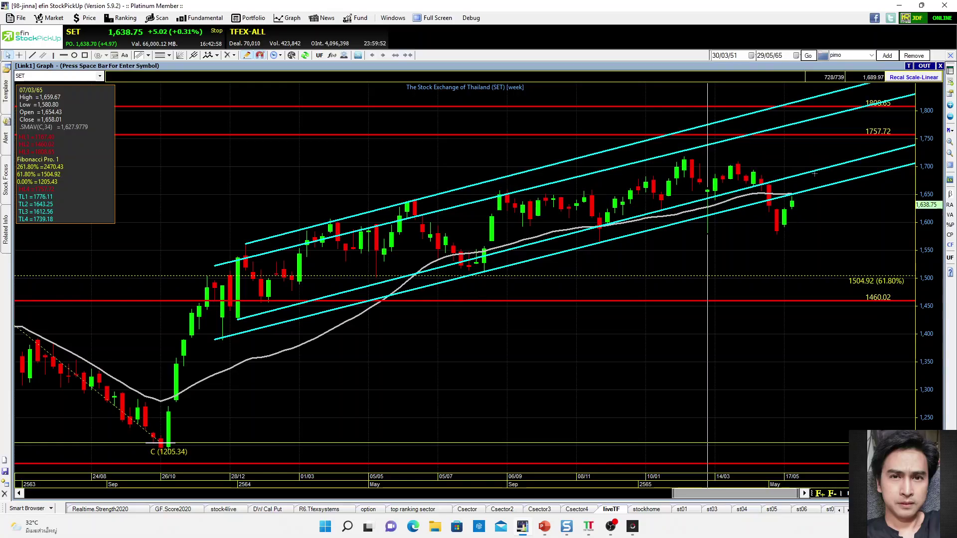
pyautogui.click(793, 218)
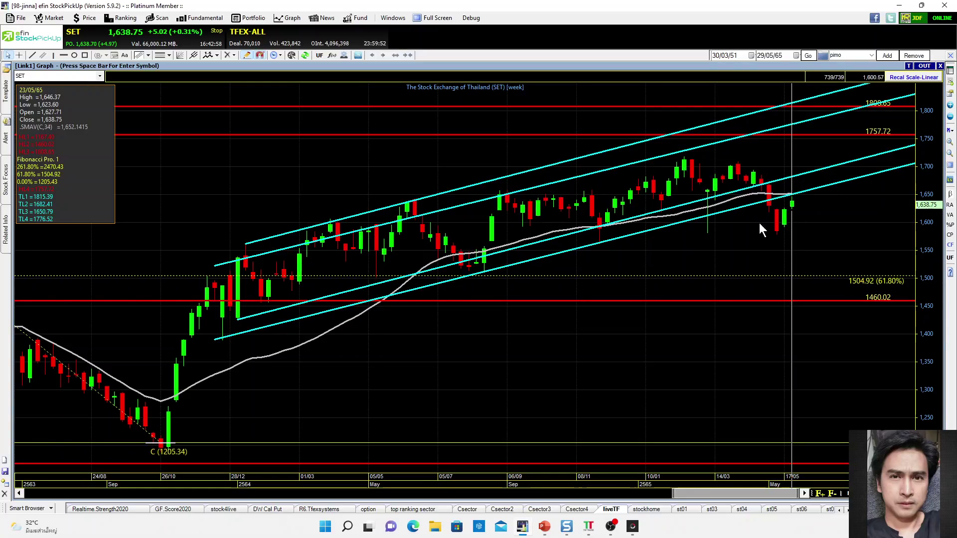
# Step: Enlarge the SET daily chart with Fibonacci and RSI, showing empty space after the latest candle where the trendlines continue
pyautogui.doubleClick(490, 65)
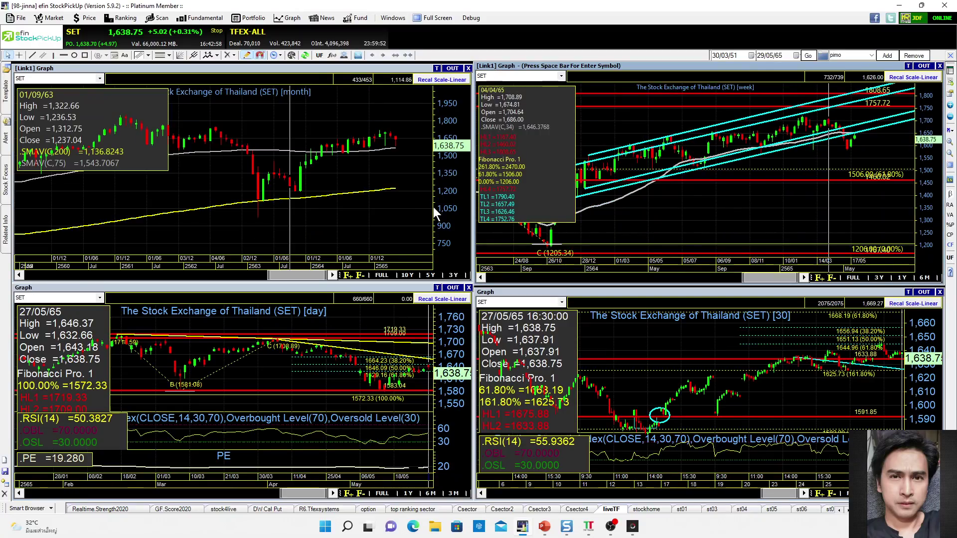
pyautogui.doubleClick(381, 287)
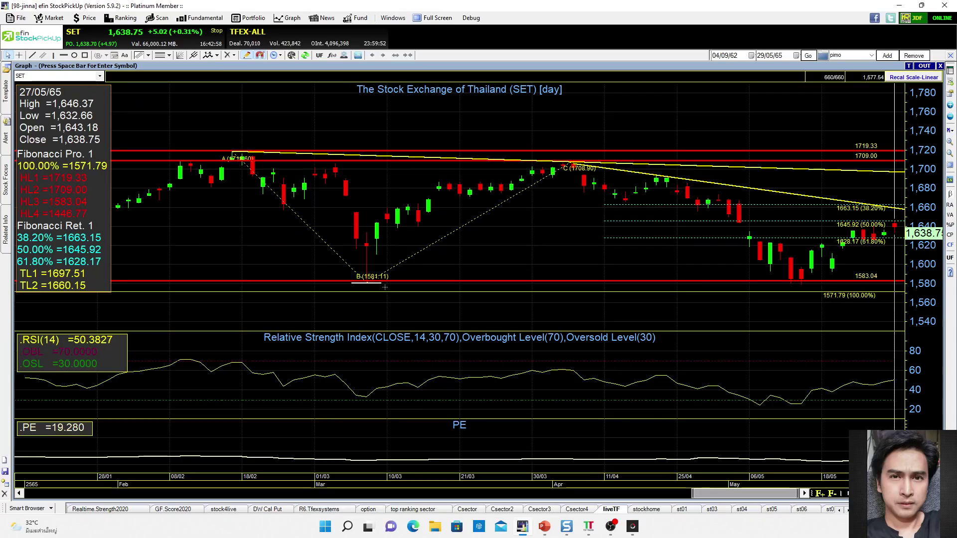
pyautogui.click(19, 493)
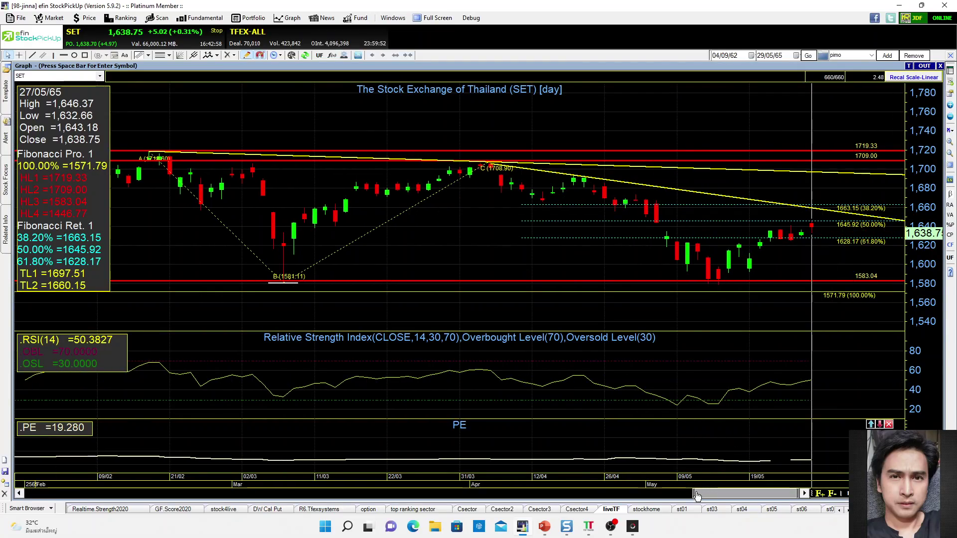
pyautogui.moveTo(690, 490); pyautogui.dragTo(663, 493)
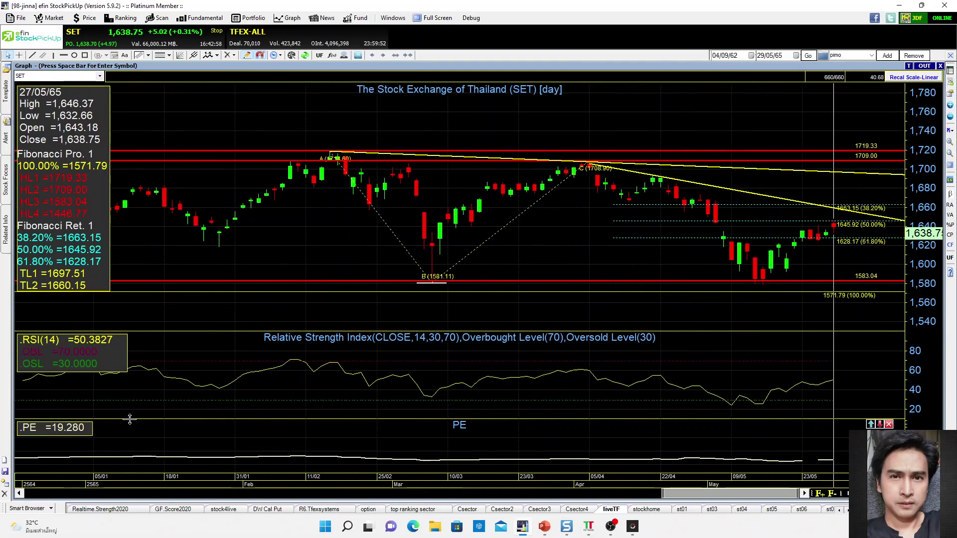
pyautogui.click(20, 495)
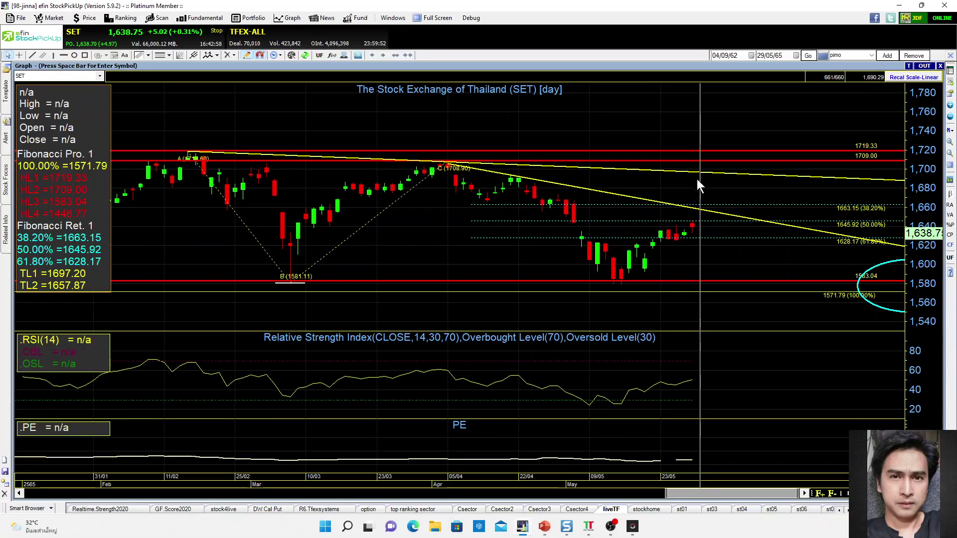
# Step: Read the descending trendline values at the 26/05/65 candle and on the trading days after the latest candle
pyautogui.press('Right')
pyautogui.press('Right')
pyautogui.press('Right')
pyautogui.press('Right')
pyautogui.press('Right')
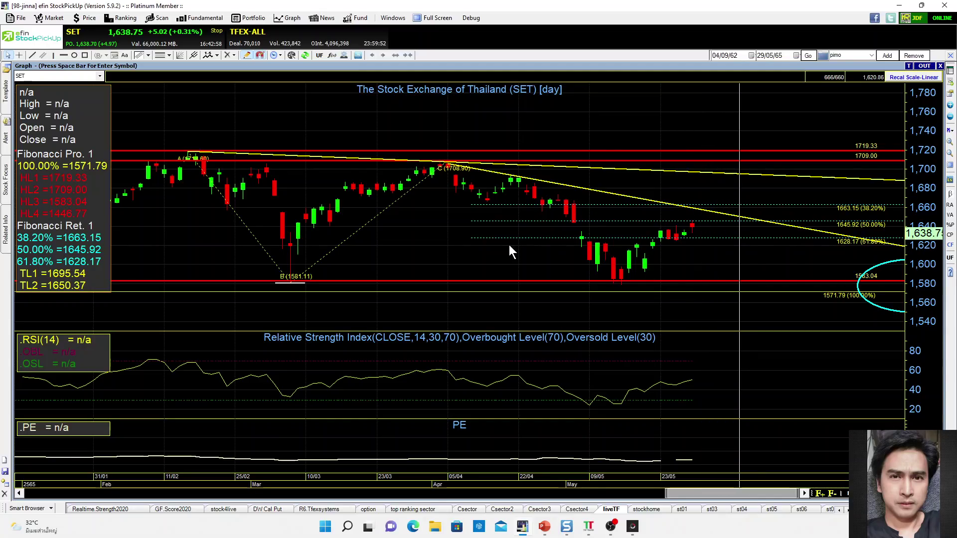
pyautogui.click(681, 150)
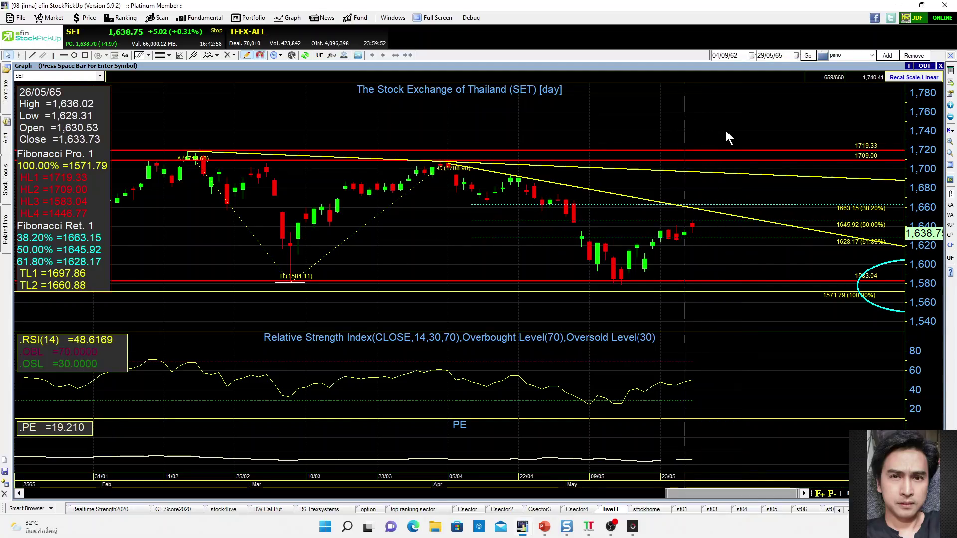
pyautogui.click(694, 120)
pyautogui.click(698, 119)
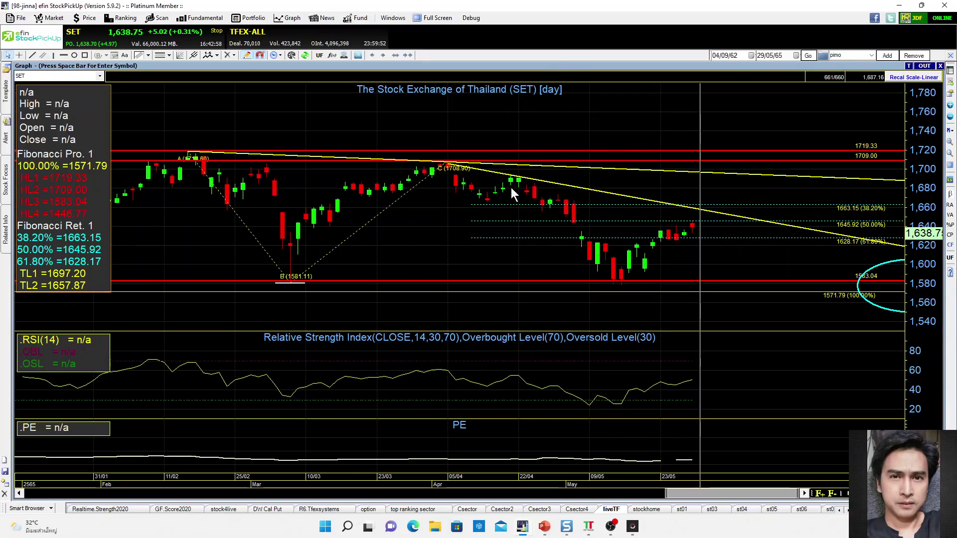
# Step: Enlarge the SET 30-minute chart and read the RSI at the 18/05/65 09:30 candle
pyautogui.doubleClick(677, 68)
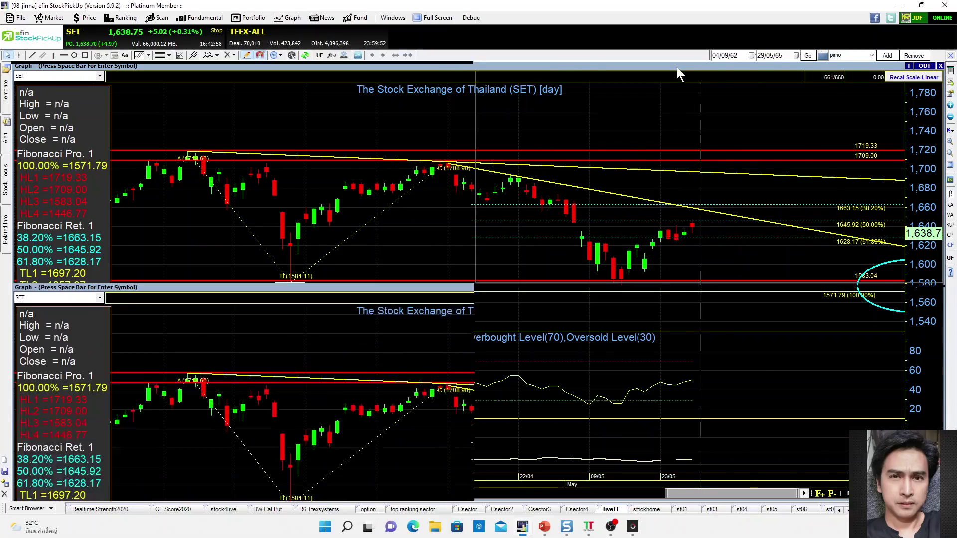
pyautogui.doubleClick(671, 295)
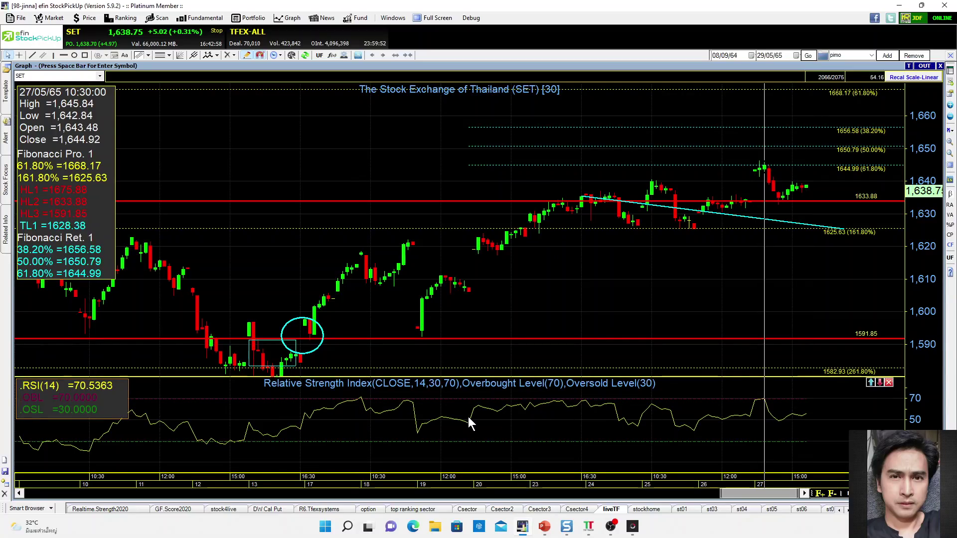
pyautogui.click(360, 417)
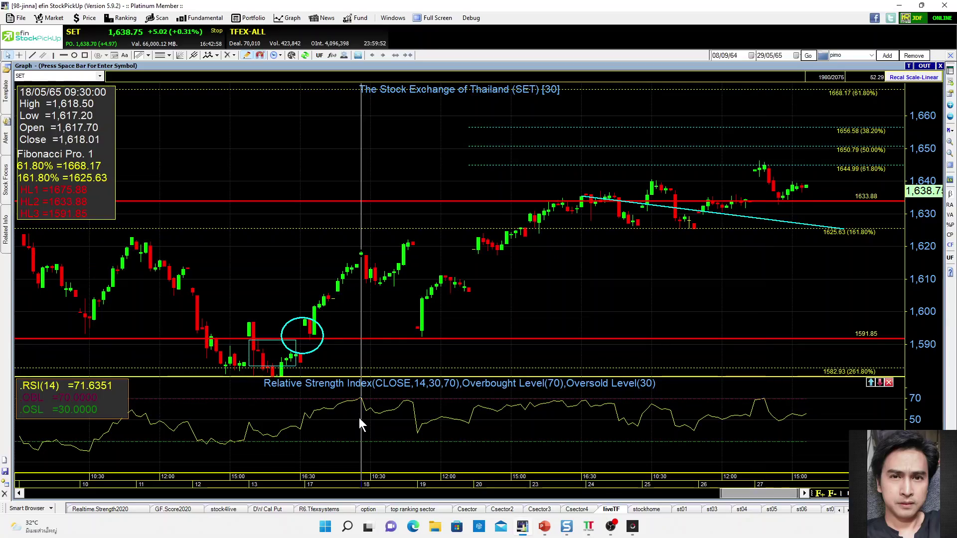
# Step: Read the 30-minute RSI at the 27/05/65 11:00 and 10:30 candles, and review the enlarged SET daily chart
pyautogui.click(767, 421)
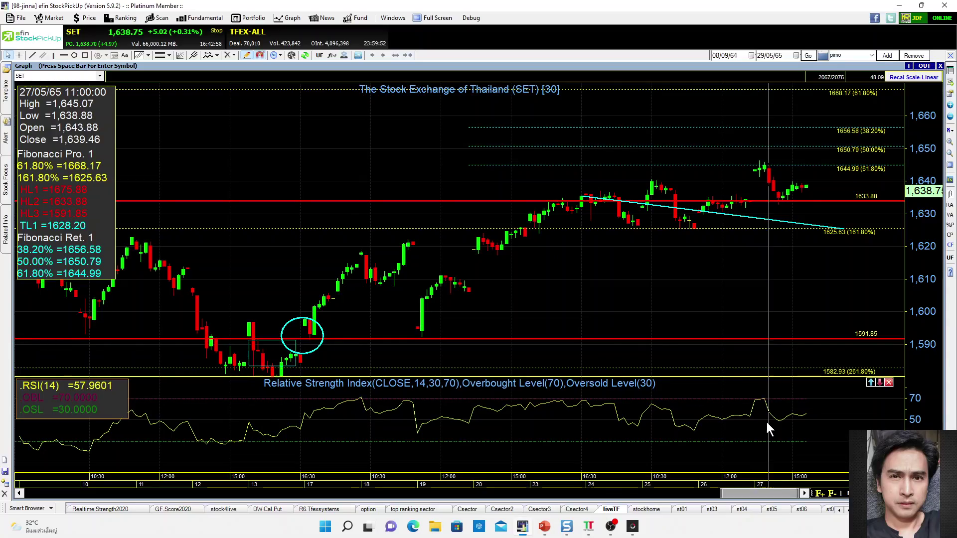
pyautogui.click(765, 423)
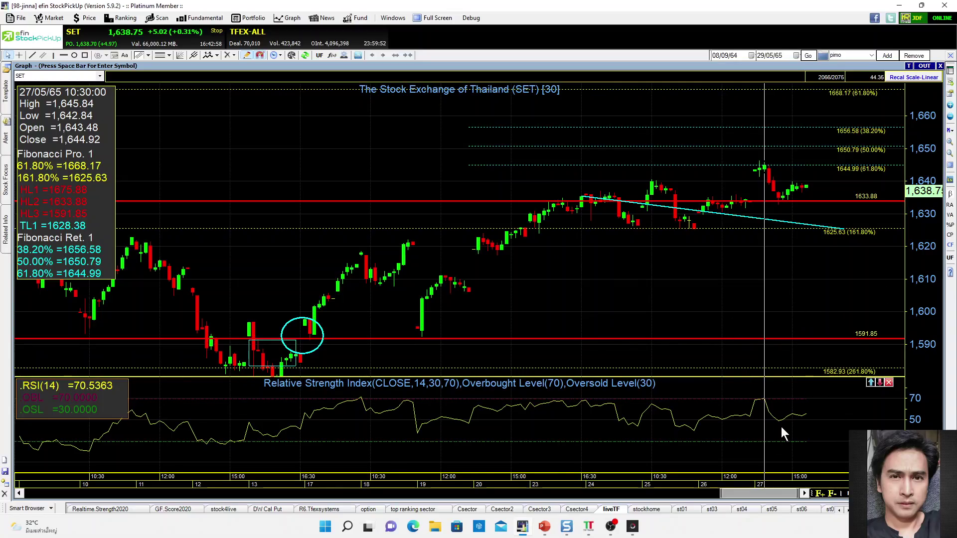
pyautogui.doubleClick(456, 64)
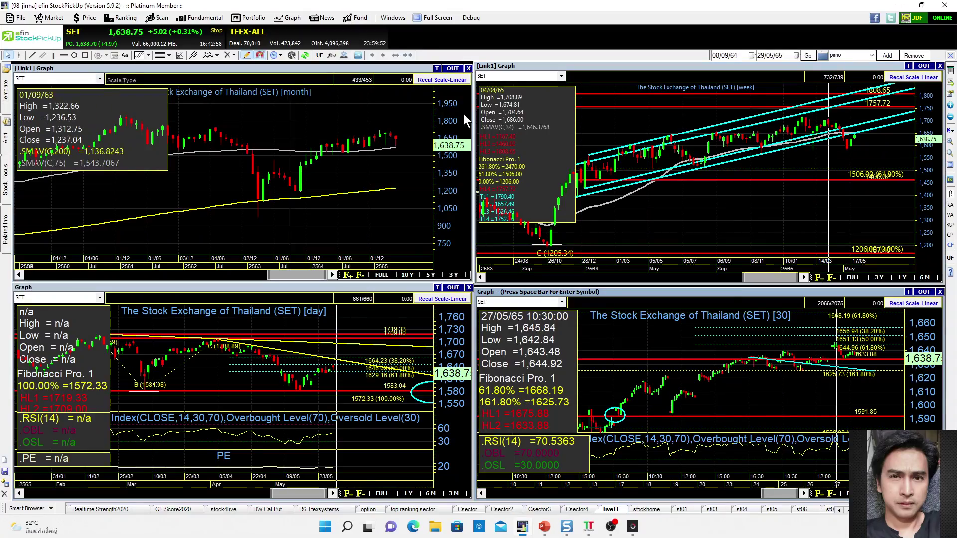
pyautogui.doubleClick(399, 289)
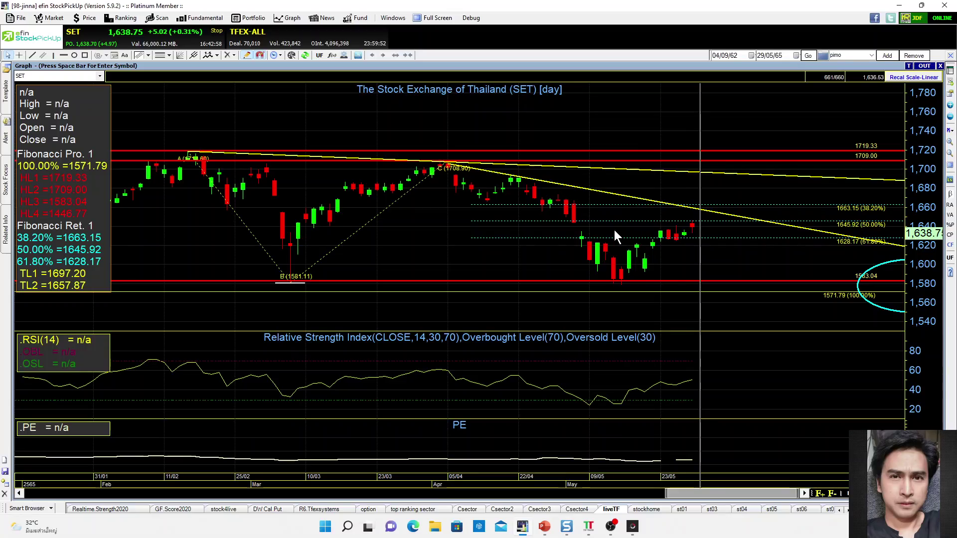
pyautogui.doubleClick(645, 65)
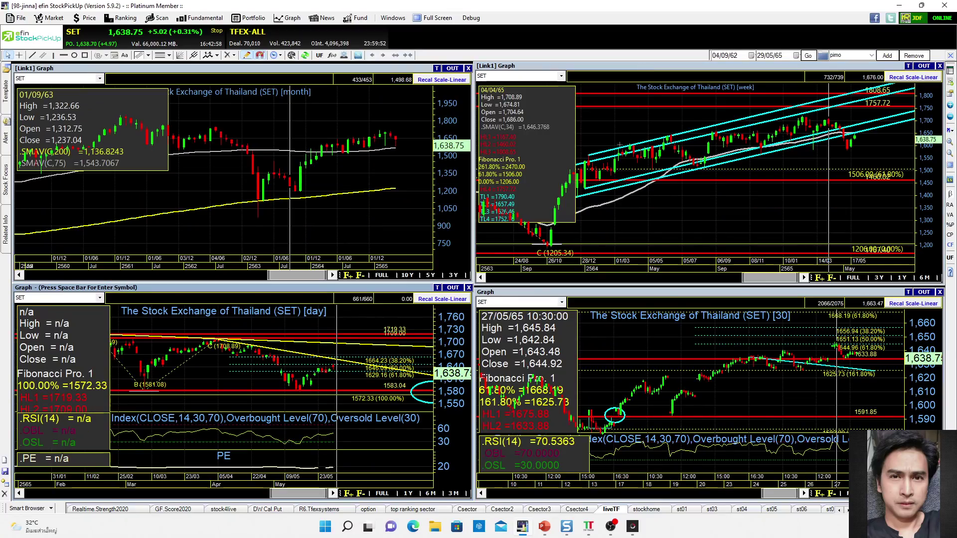
# Step: Enlarge the SET 30-minute chart and read the 27/05/65 16:00, 10:30 and 16:30 candles against the descending trendline
pyautogui.doubleClick(703, 292)
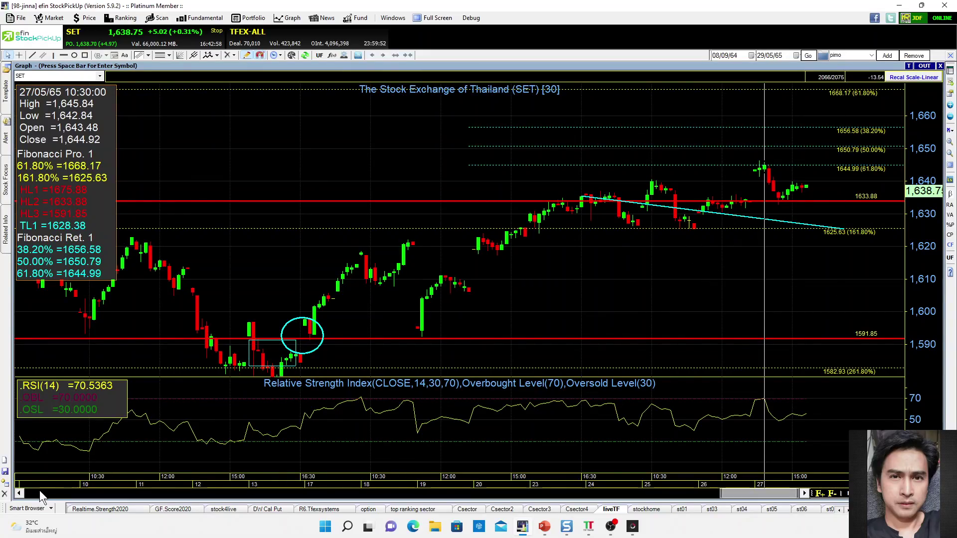
pyautogui.scroll(-3, 449, 250)
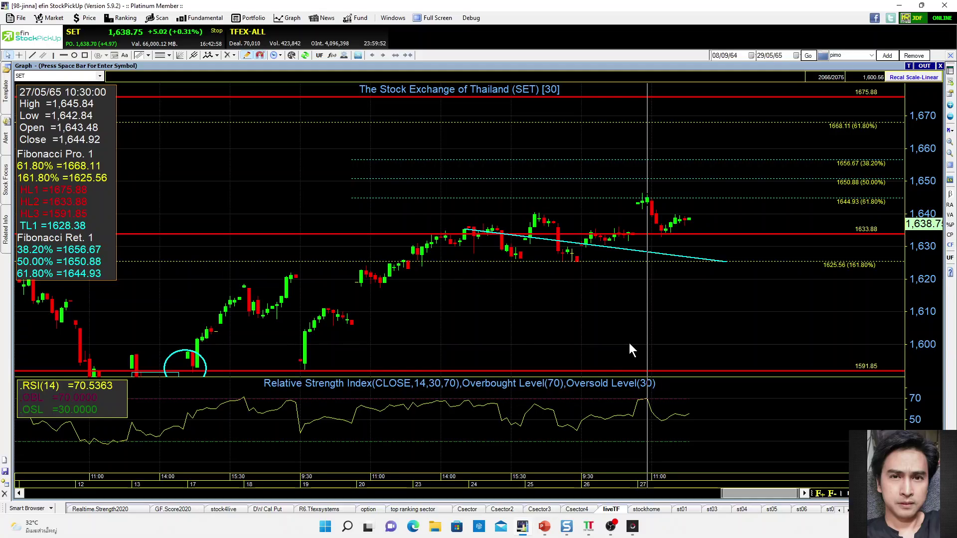
pyautogui.click(686, 316)
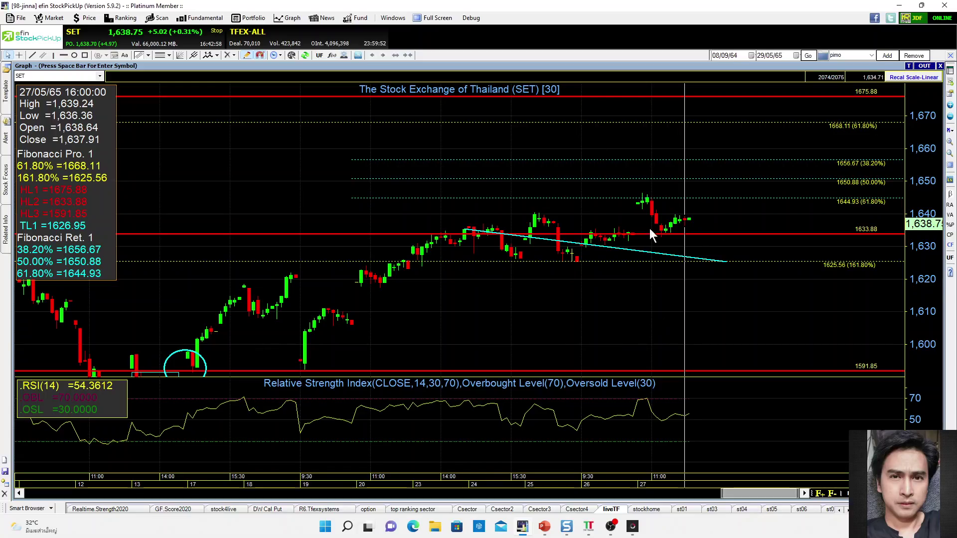
pyautogui.click(646, 314)
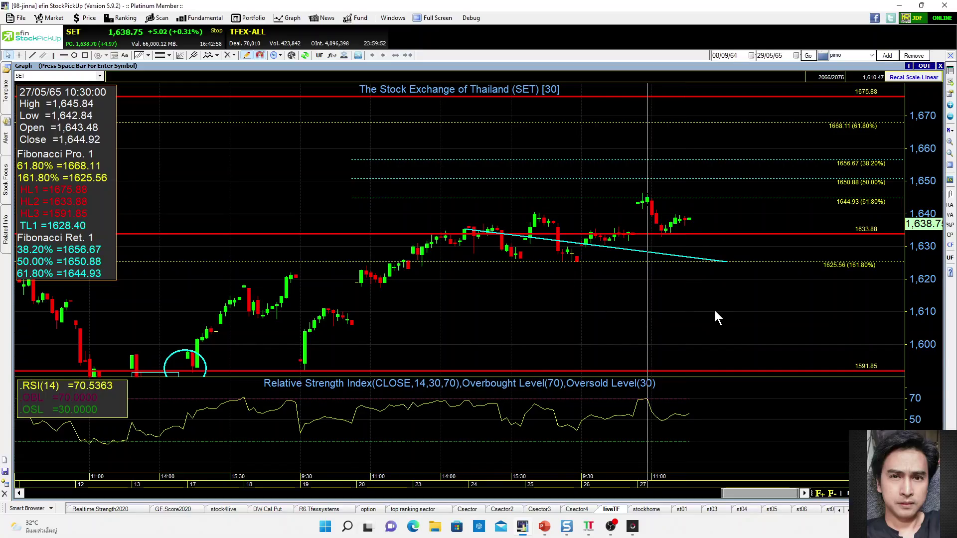
pyautogui.click(688, 256)
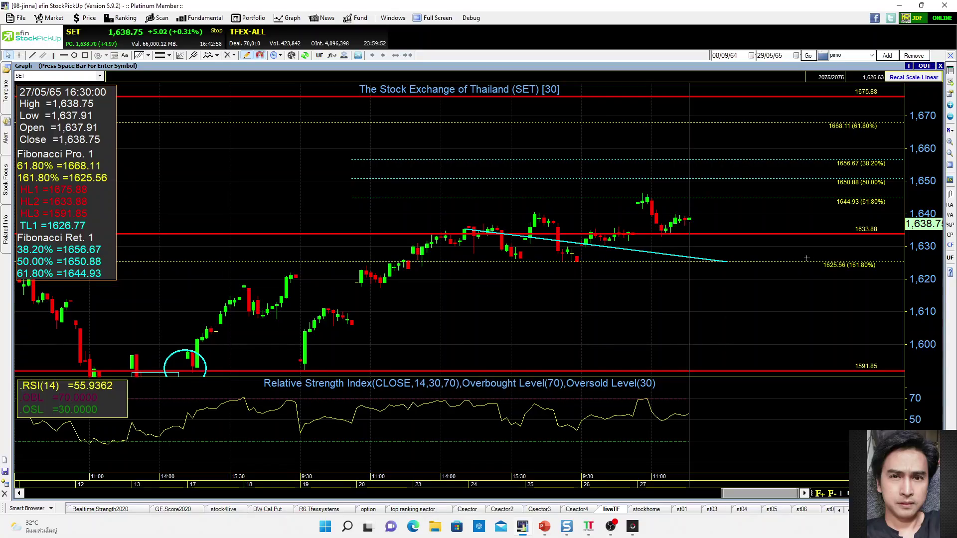
# Step: Switch to the PowerPoint slide show to review the SET support and resistance levels, and return to the 30-minute chart
pyautogui.moveTo(545, 527)
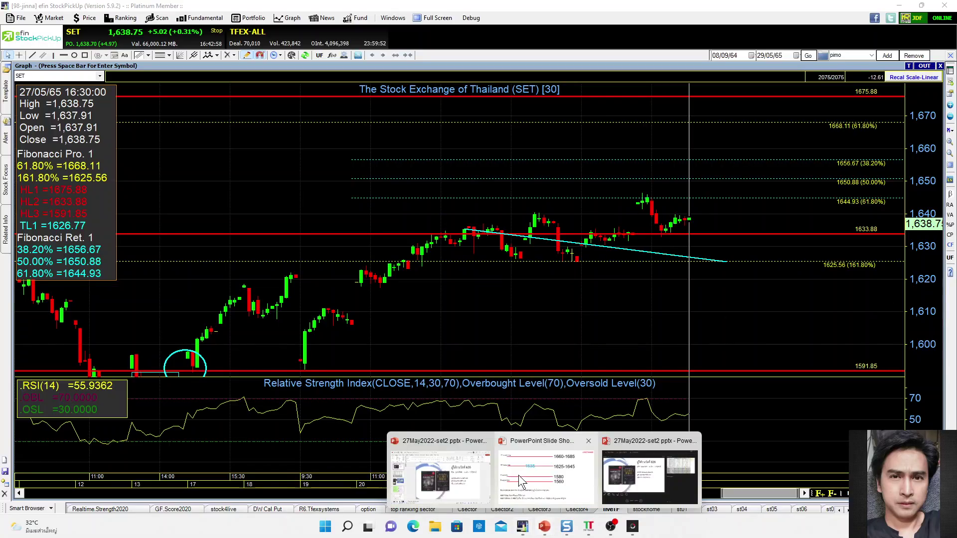
pyautogui.click(520, 476)
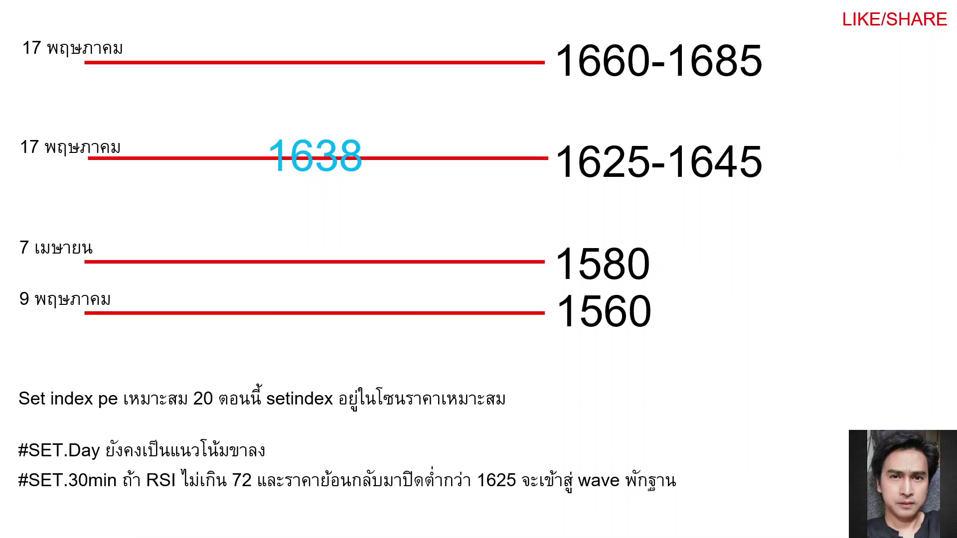
pyautogui.hotkey('alt', 'Tab')
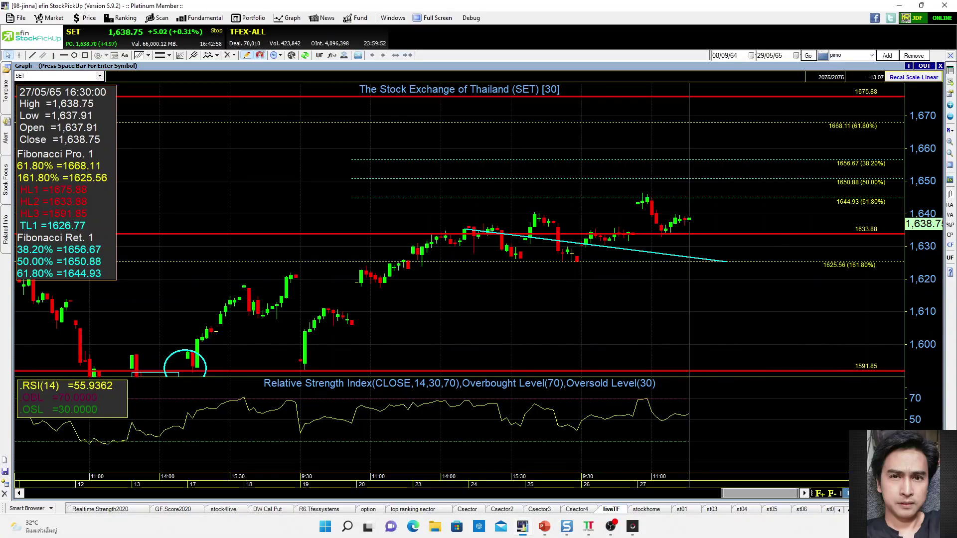
# Step: Read the 30-minute RSI at the 27/05/65 10:30 candle, and recheck the trendlines and Fibonacci levels on the enlarged SET daily chart
pyautogui.scroll(-2, 583, 303)
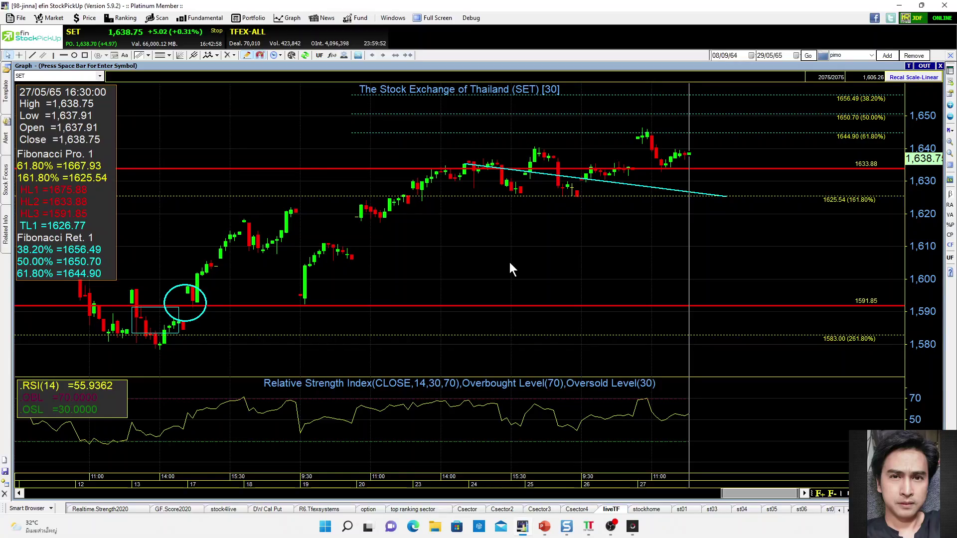
pyautogui.scroll(2, 510, 262)
pyautogui.click(648, 414)
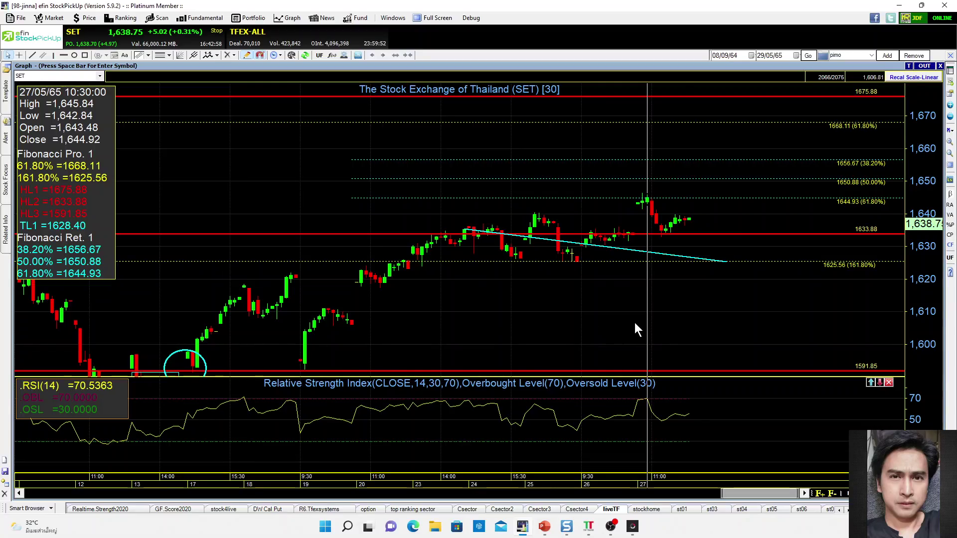
pyautogui.doubleClick(465, 66)
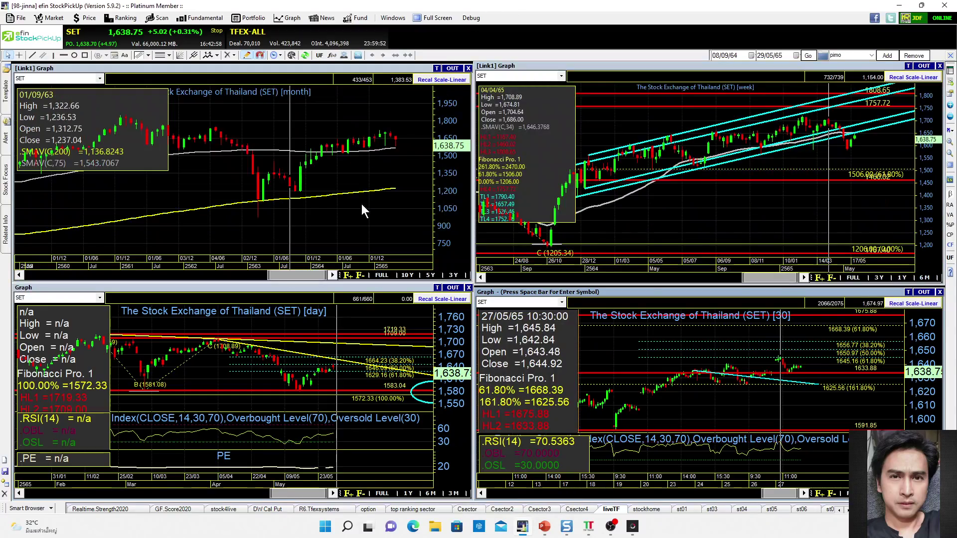
pyautogui.doubleClick(352, 290)
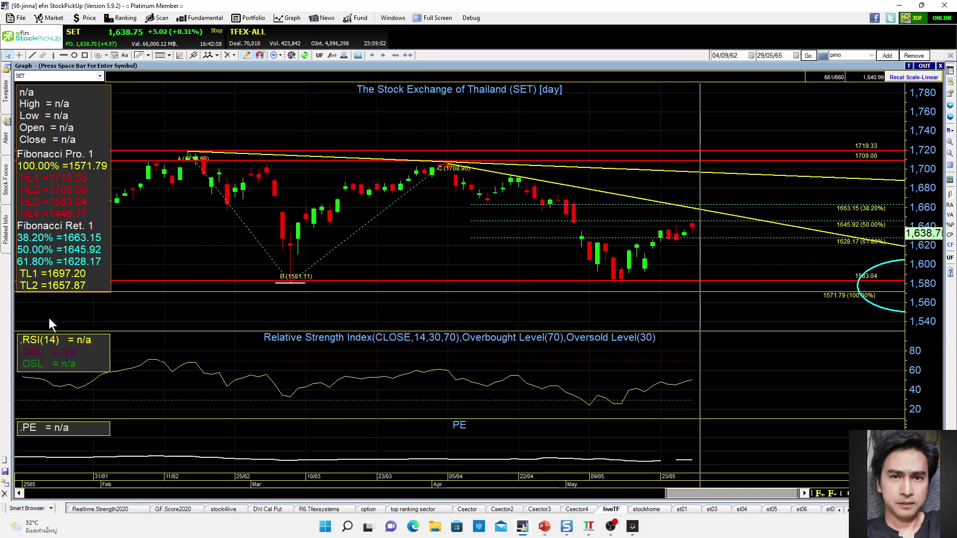
pyautogui.doubleClick(677, 65)
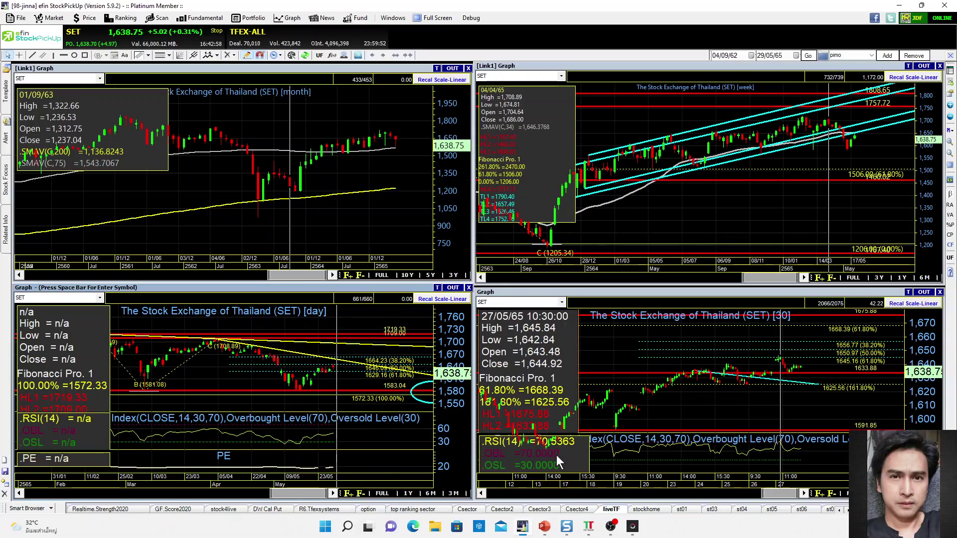
# Step: Enlarge the SET 30-minute chart again and switch to the PowerPoint slide to compare its price levels and RSI condition
pyautogui.doubleClick(794, 291)
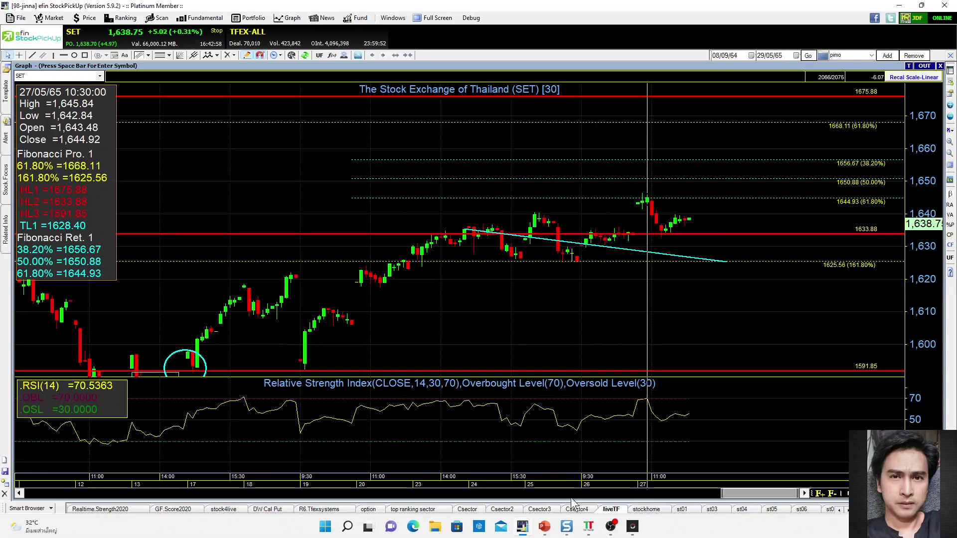
pyautogui.moveTo(545, 528)
pyautogui.click(538, 494)
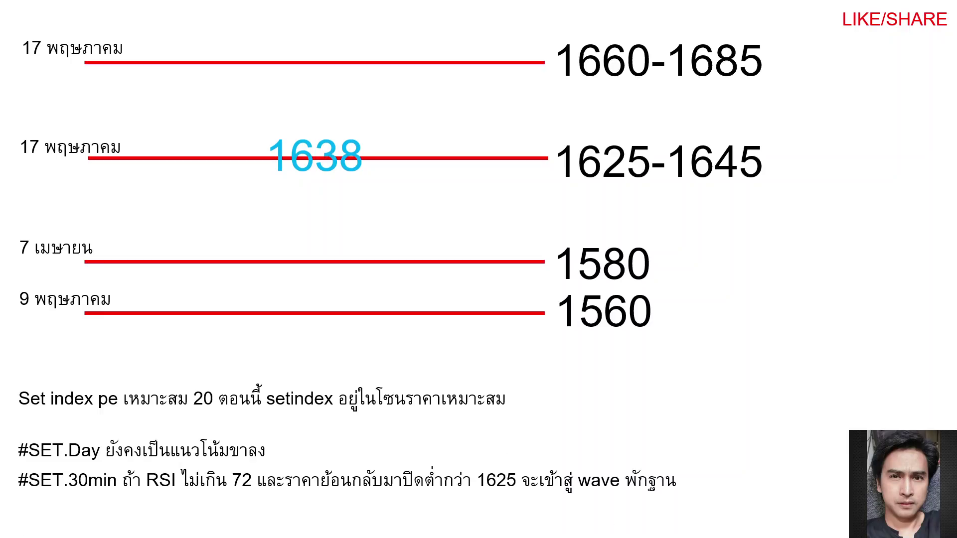
# Step: Switch to TopTrader, open the SET daily chart and read the volume profile price levels with the crosshair, including the longest bar
pyautogui.click(588, 527)
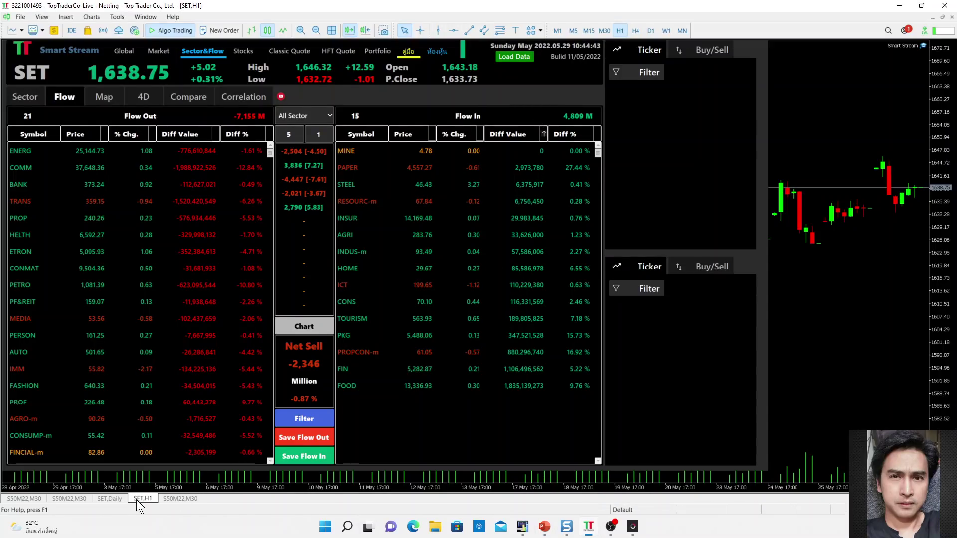
pyautogui.click(109, 499)
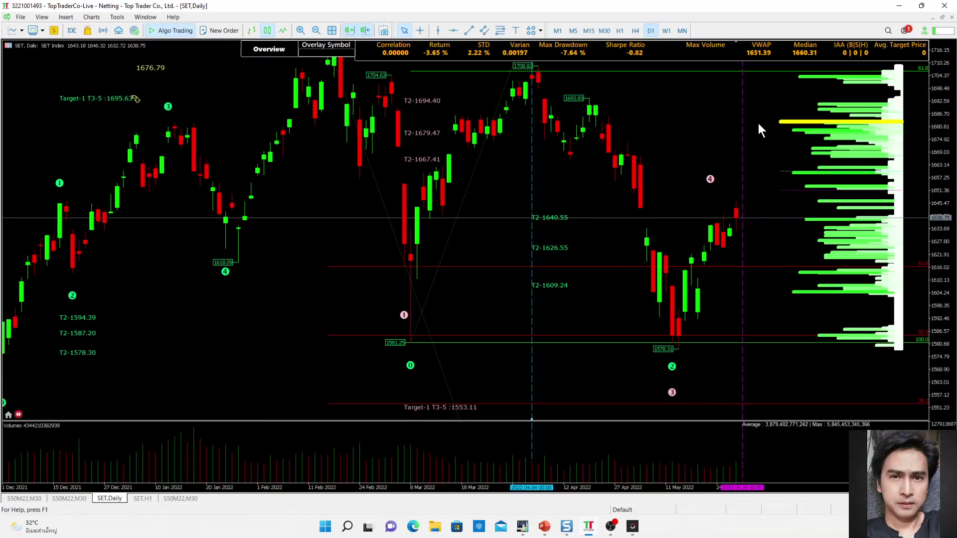
pyautogui.click(420, 30)
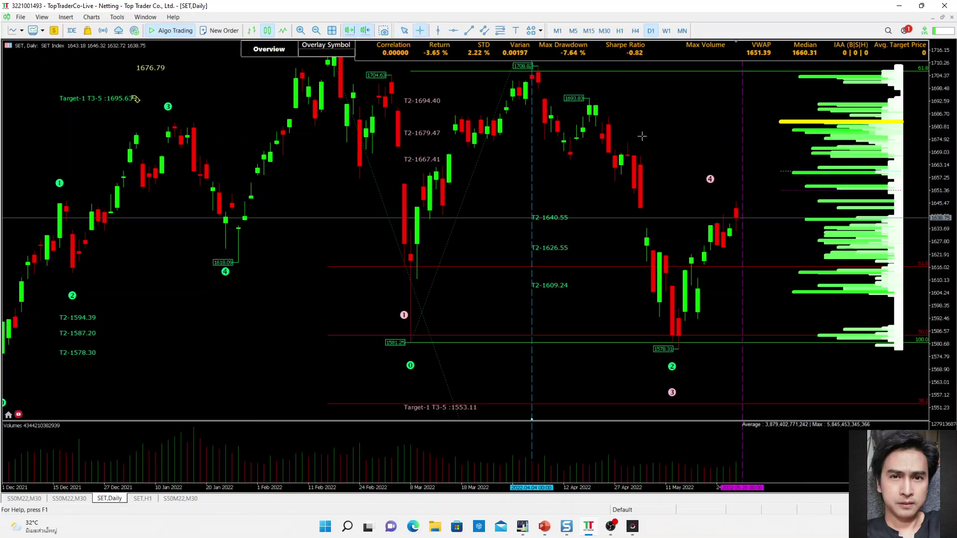
pyautogui.click(776, 168)
pyautogui.press('Escape')
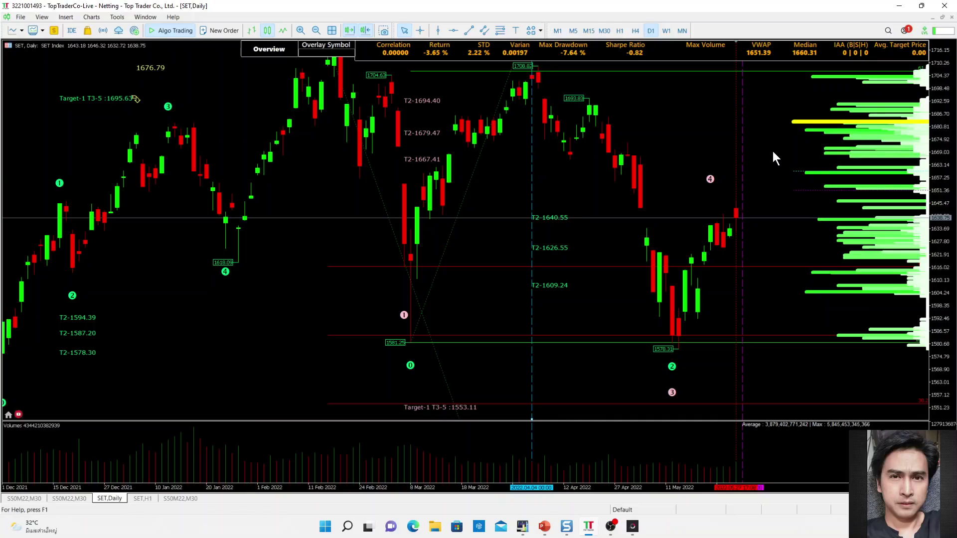
pyautogui.click(421, 31)
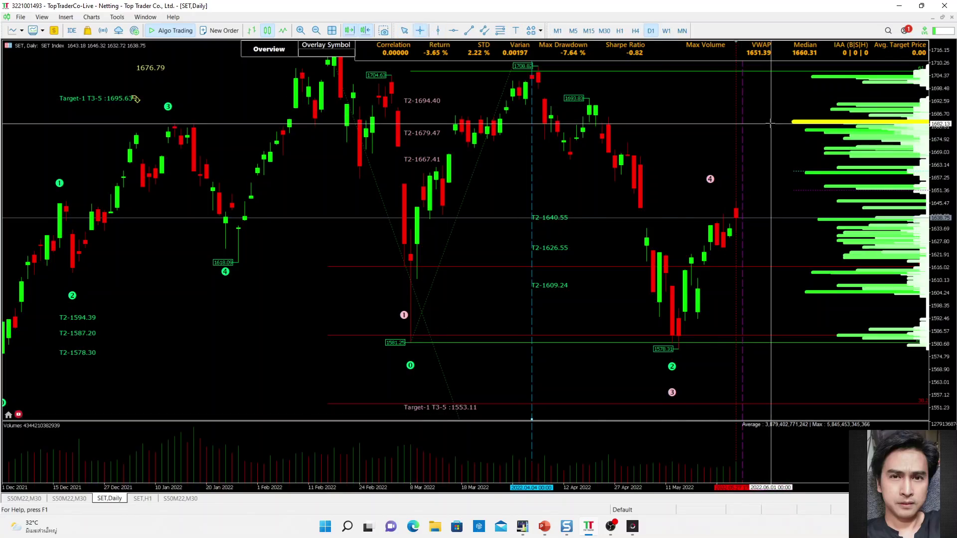
pyautogui.press('Escape')
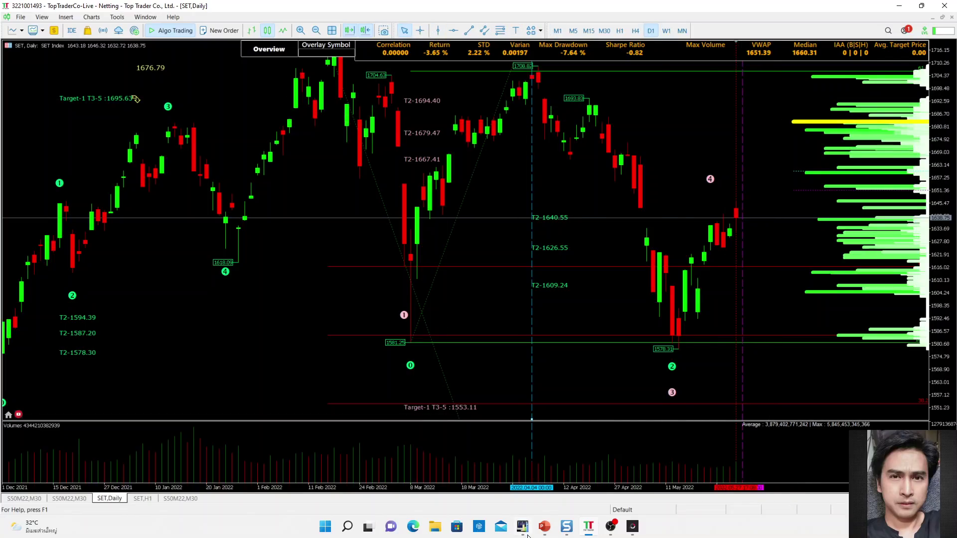
# Step: Switch back to efin StockPickUp and inspect the 23/05/65 candle on the enlarged SET weekly chart against the channel and moving average
pyautogui.click(524, 532)
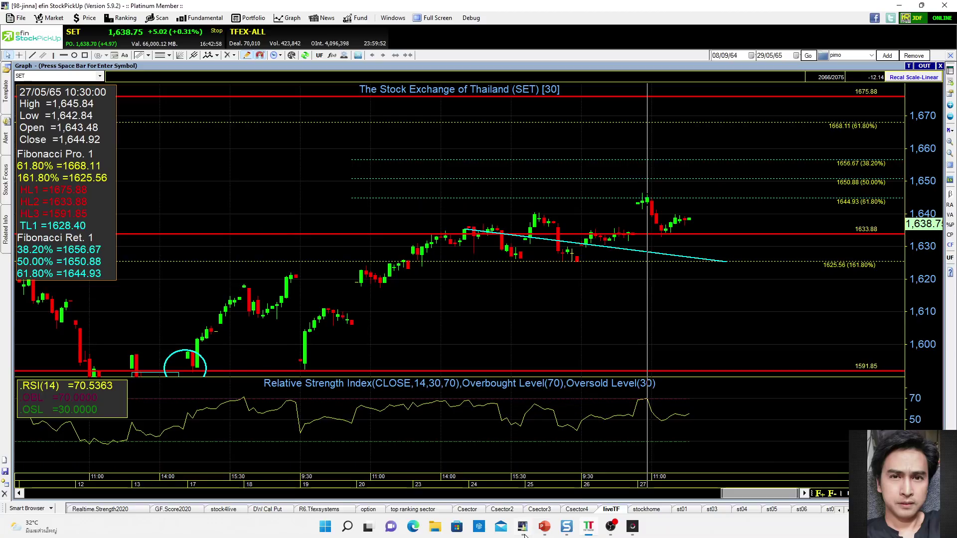
pyautogui.doubleClick(515, 66)
pyautogui.doubleClick(770, 67)
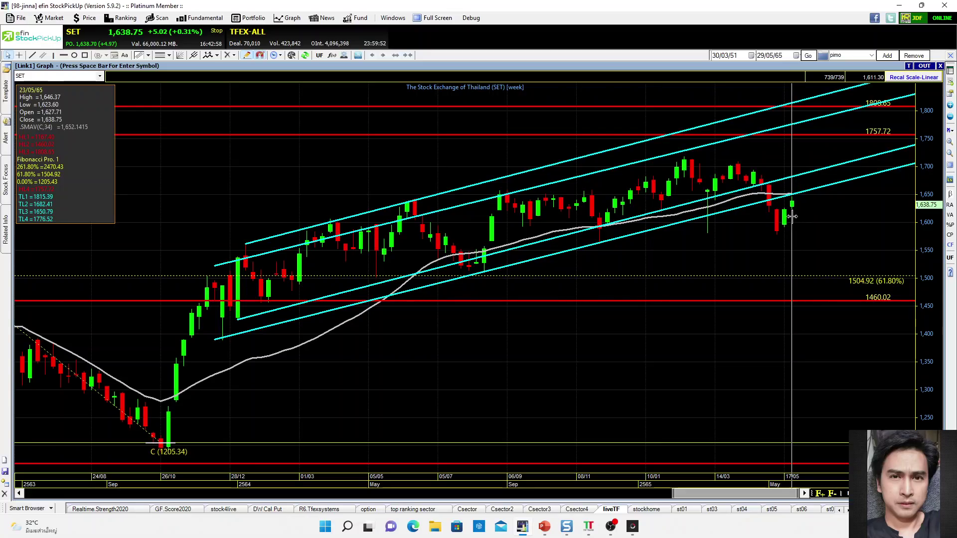
pyautogui.doubleClick(561, 66)
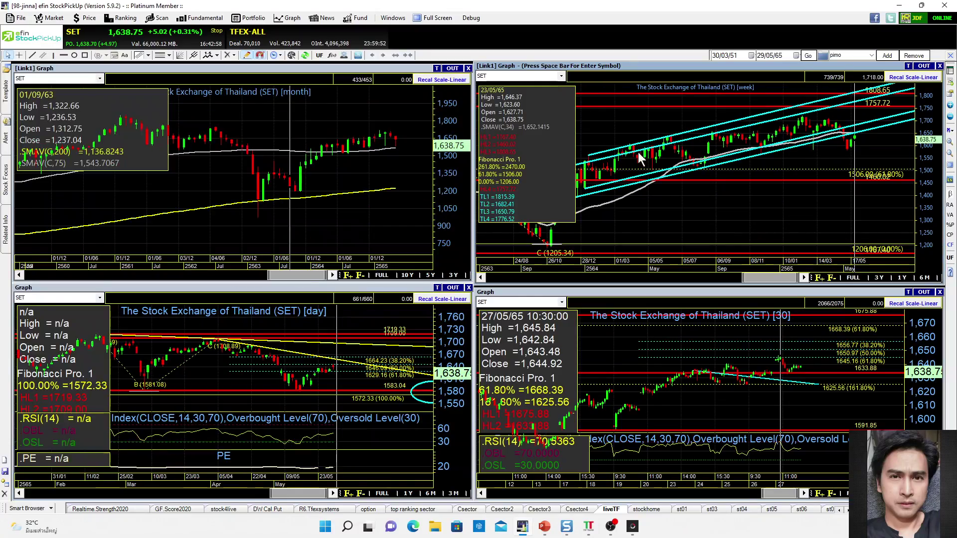
# Step: In TopTrader, review the SET daily volume profile, and sort the SET H1 sector flow tables by Diff Value with the largest flows first
pyautogui.click(589, 526)
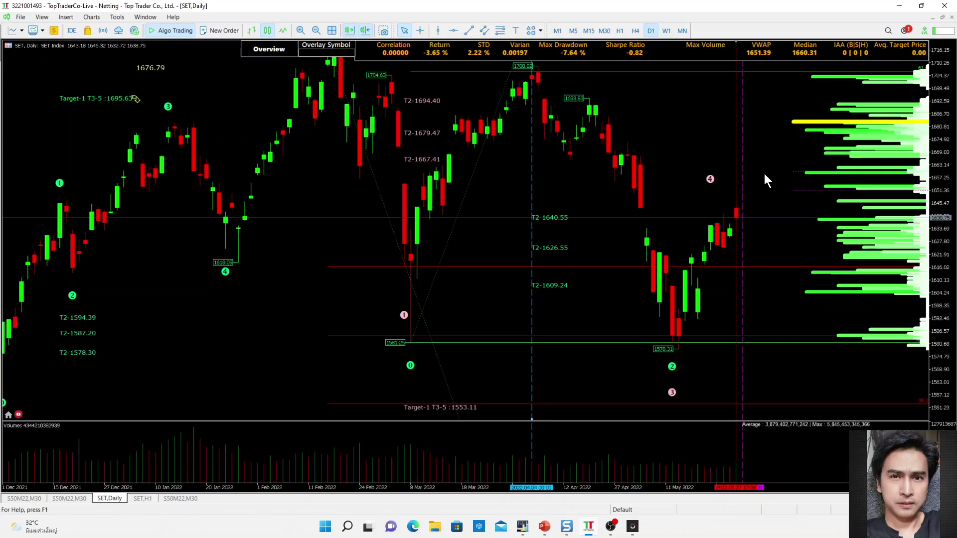
pyautogui.moveTo(798, 120)
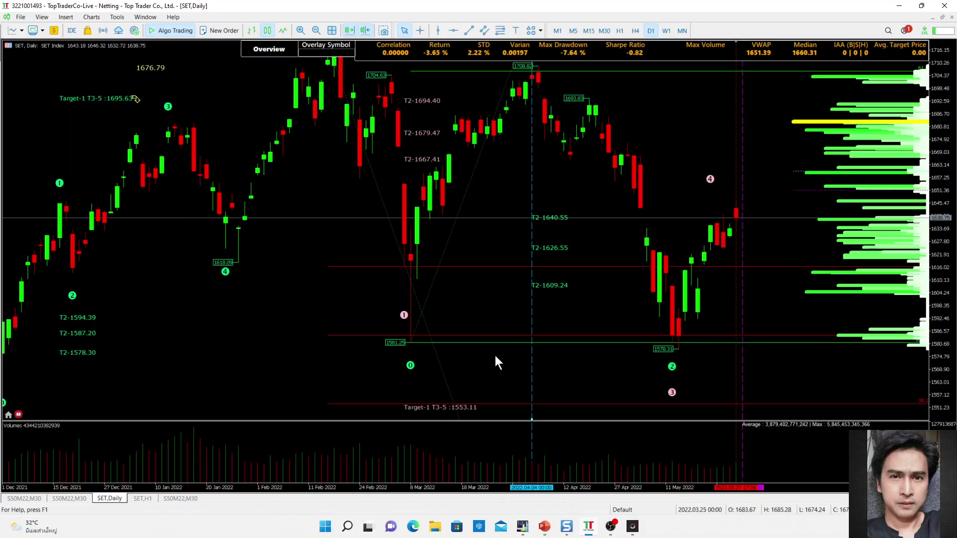
pyautogui.click(142, 500)
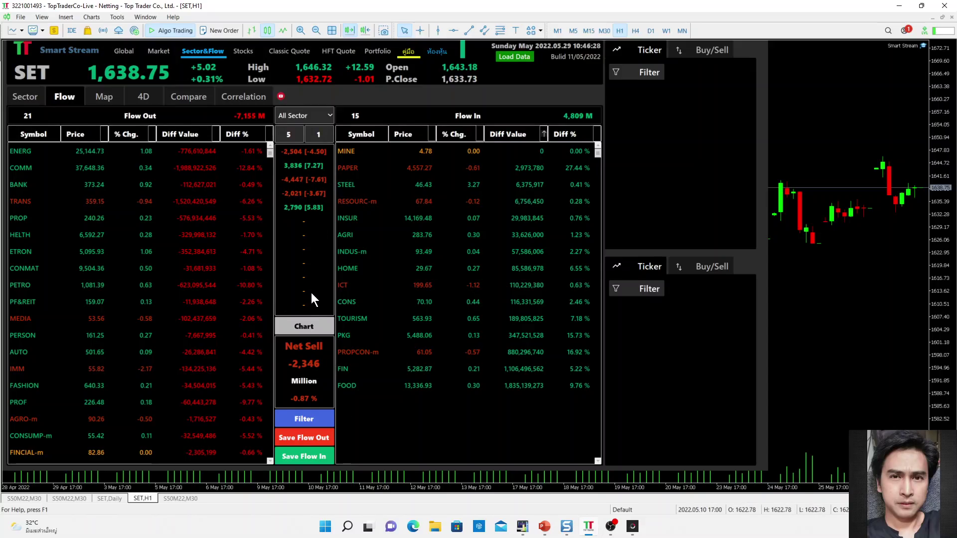
pyautogui.click(544, 135)
pyautogui.click(217, 134)
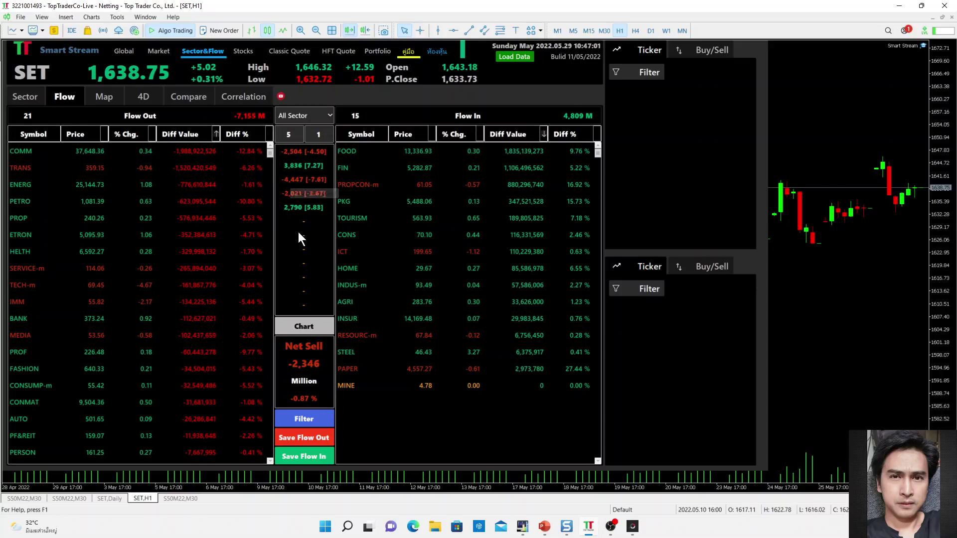
# Step: Switch the SET flow tables from all sectors to All Symbol with the period value 5
pyautogui.click(329, 116)
pyautogui.scroll(-10, 329, 292)
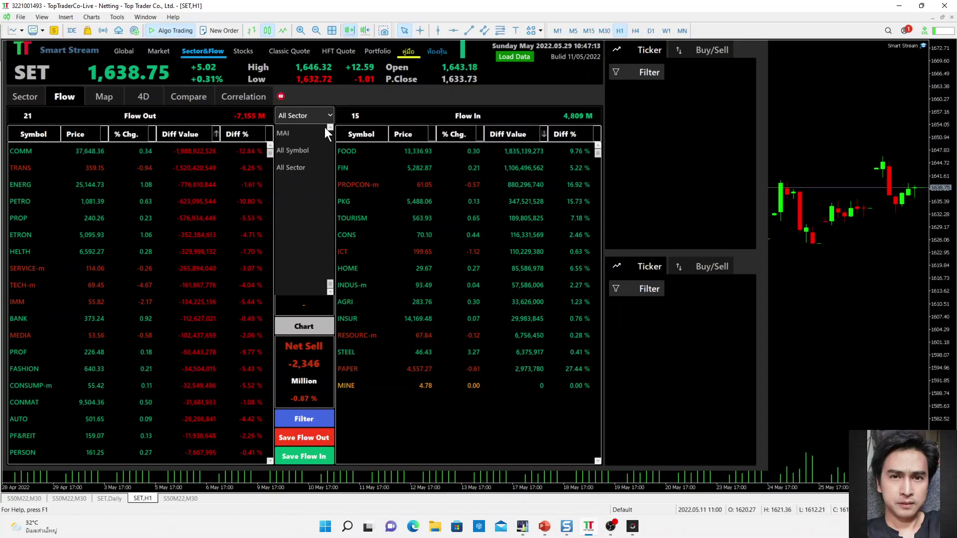
pyautogui.click(297, 151)
pyautogui.write('5')
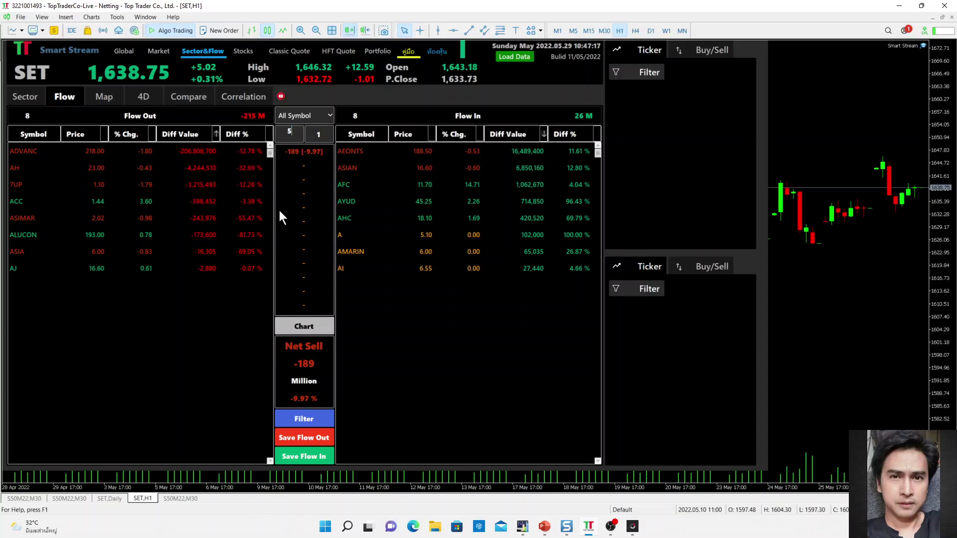
pyautogui.press('Return')
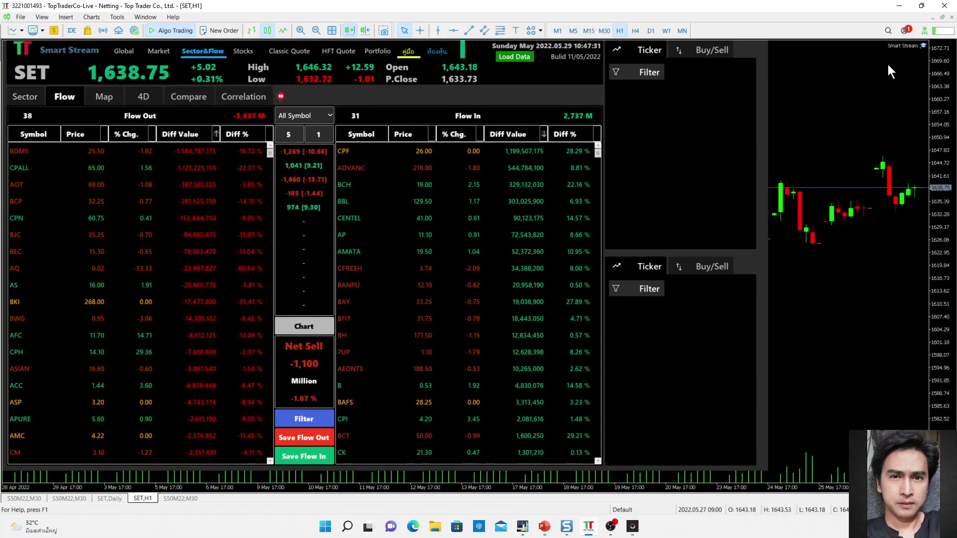
# Step: Restore the SET H1 chart and minimise the SET daily chart, and show the 25–26 May session in the middle S50M22 M30 chart
pyautogui.click(934, 17)
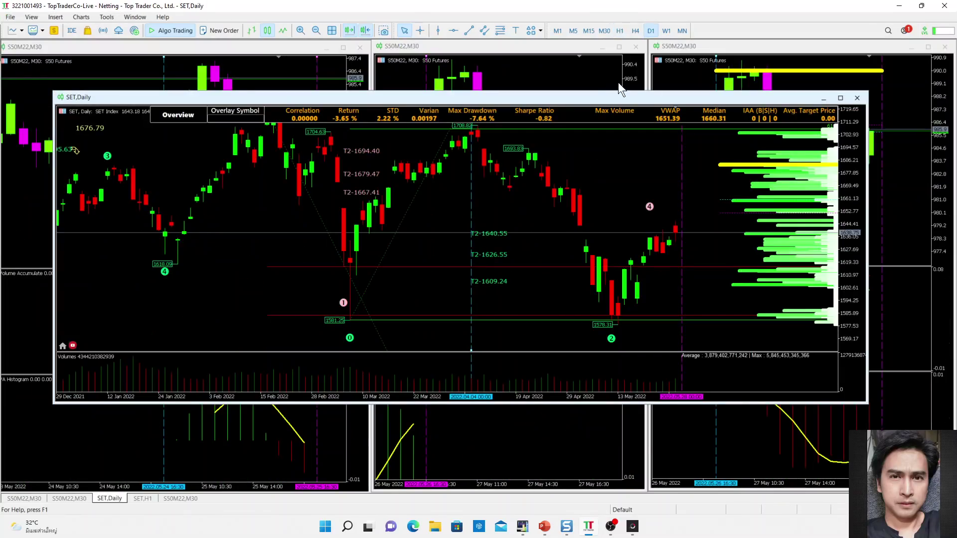
pyautogui.click(824, 99)
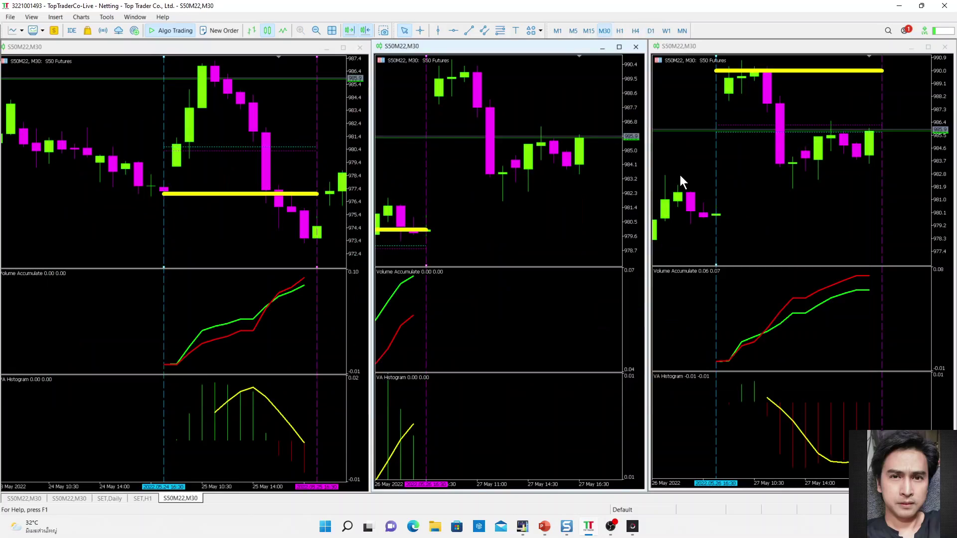
pyautogui.scroll(5, 487, 206)
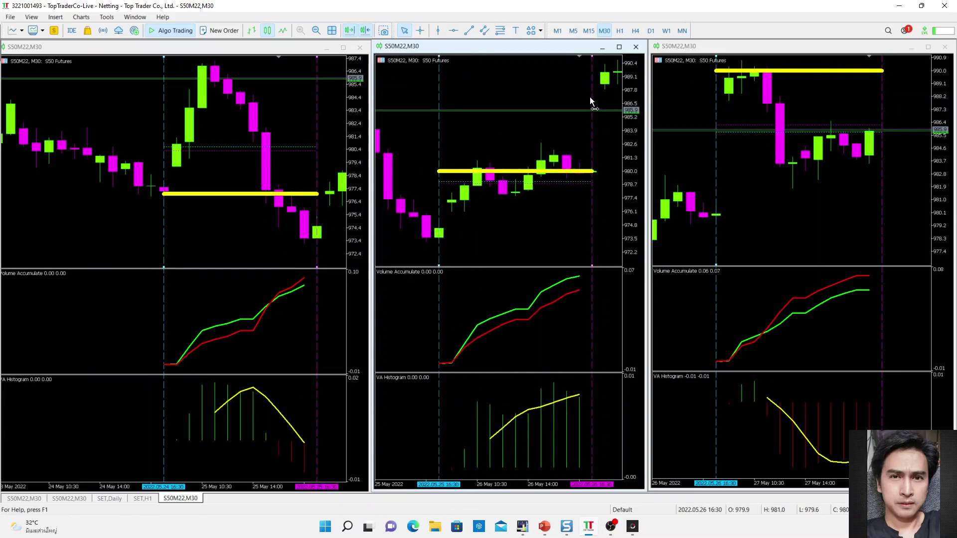
pyautogui.scroll(-3, 590, 96)
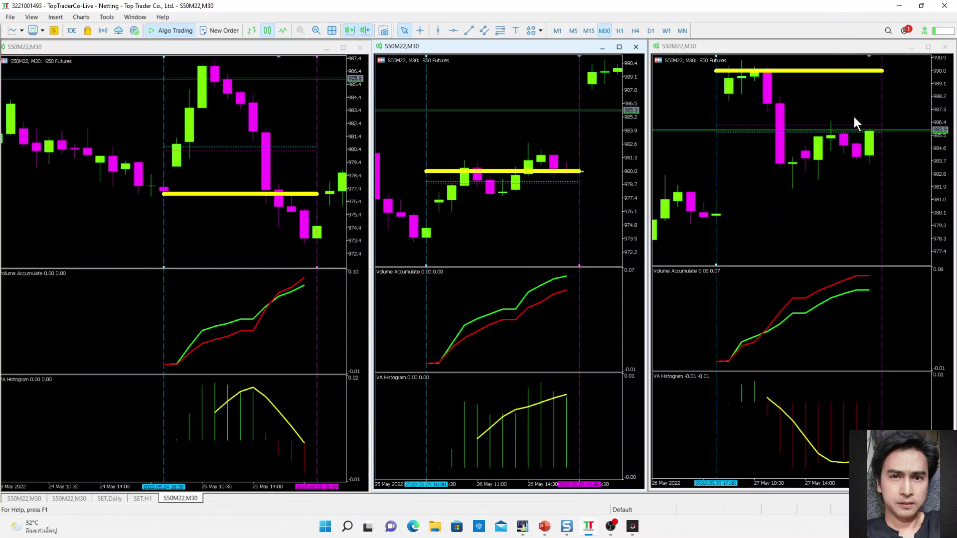
# Step: Measure with the crosshair from the 27 May 09:30 candle to the 10:00 candle on the S50M22 M30 chart
pyautogui.click(836, 92)
pyautogui.click(420, 30)
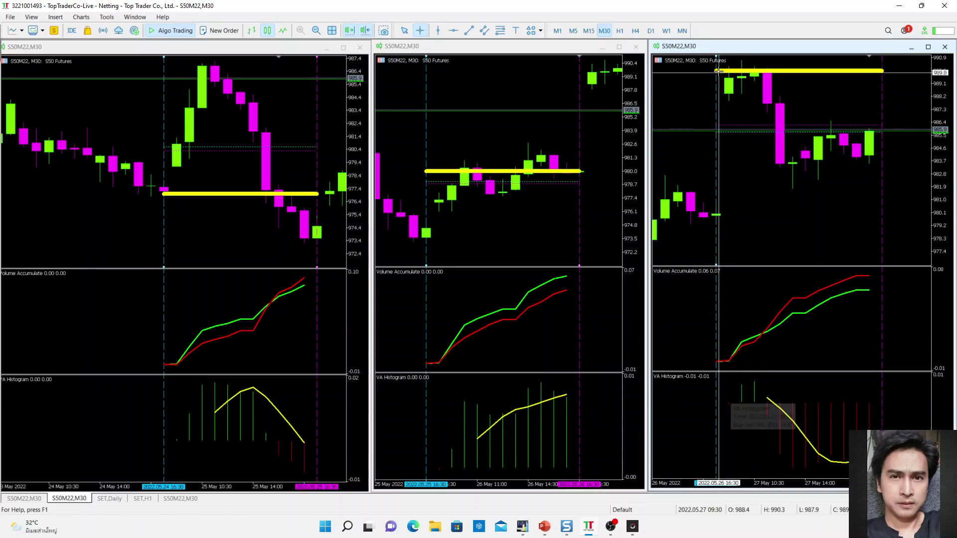
pyautogui.moveTo(731, 76)
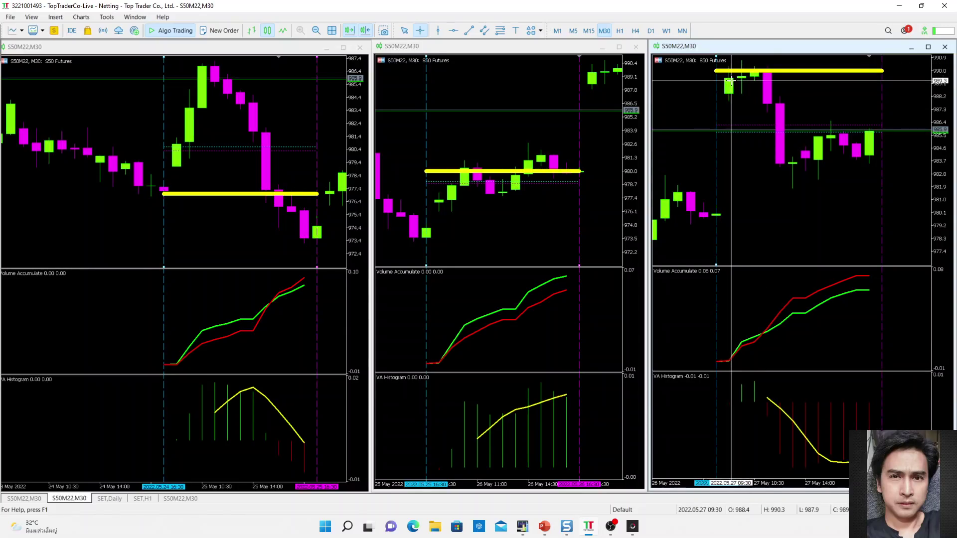
pyautogui.moveTo(731, 79); pyautogui.dragTo(742, 76)
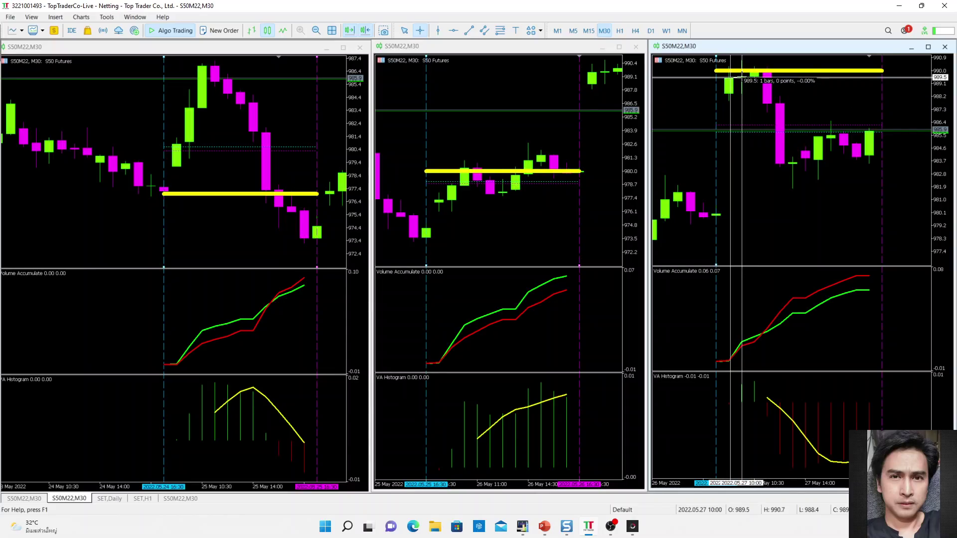
pyautogui.moveTo(742, 77); pyautogui.dragTo(742, 77)
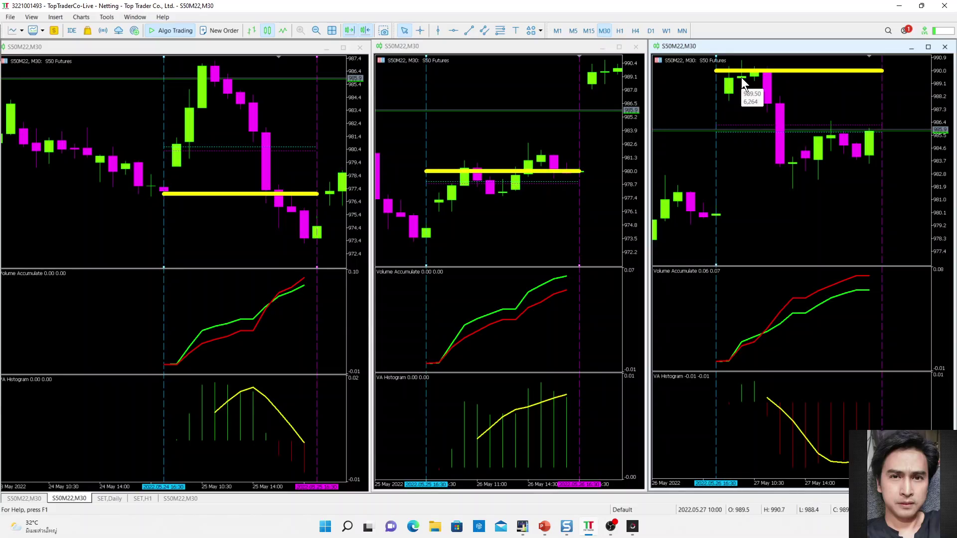
# Step: Measure from the 10:00 candle to the 10:30 candle at the yellow line, and from there to the 11:00 candle
pyautogui.click(420, 30)
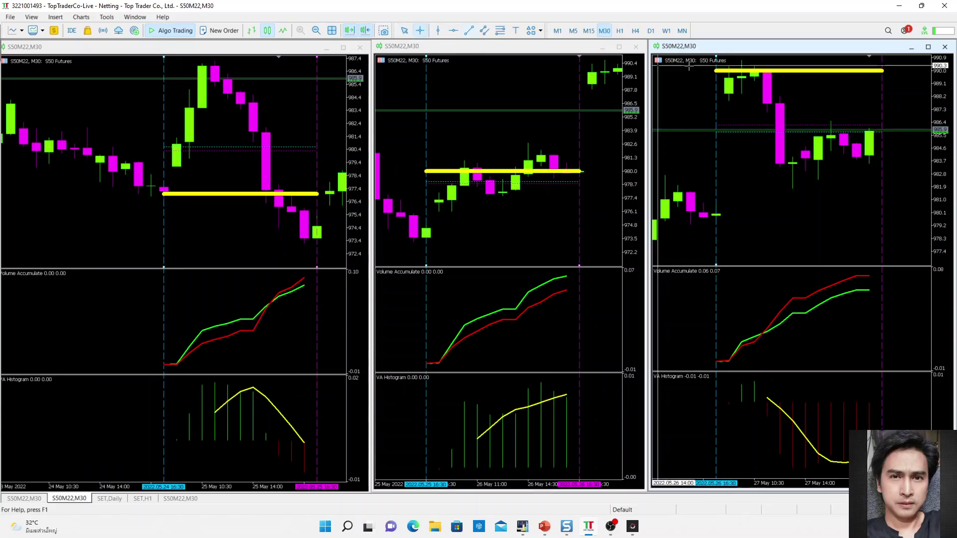
pyautogui.moveTo(742, 75); pyautogui.dragTo(754, 71)
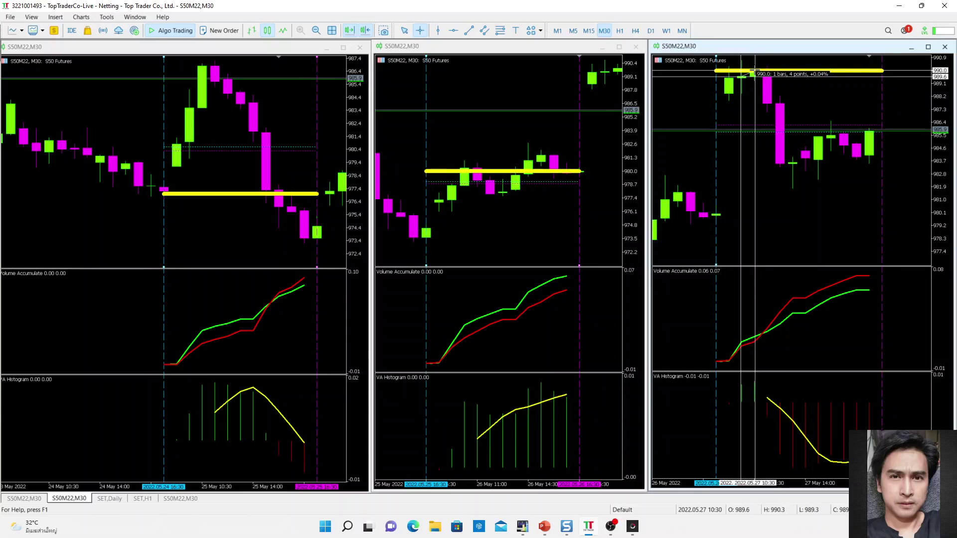
pyautogui.moveTo(755, 72); pyautogui.dragTo(767, 102)
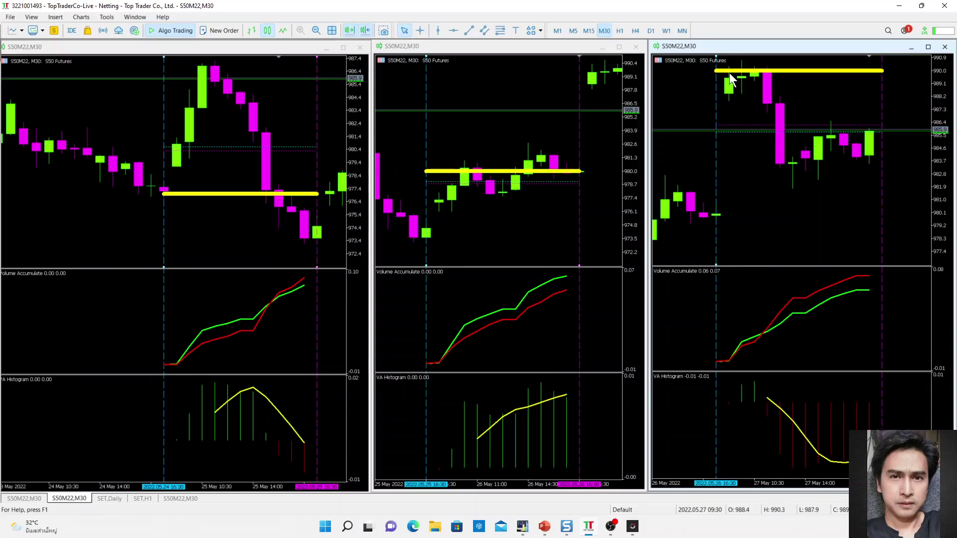
pyautogui.moveTo(771, 106)
# Step: Measure the drop on the 27 May S50M22 chart from the 11:00 candle to about 981.8 at 15:00
pyautogui.click(423, 31)
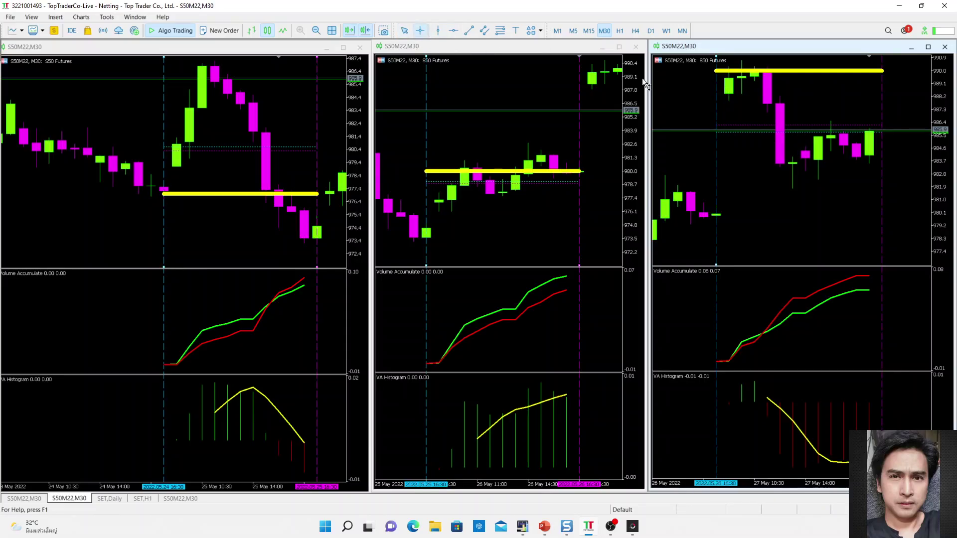
pyautogui.moveTo(768, 103); pyautogui.dragTo(832, 187)
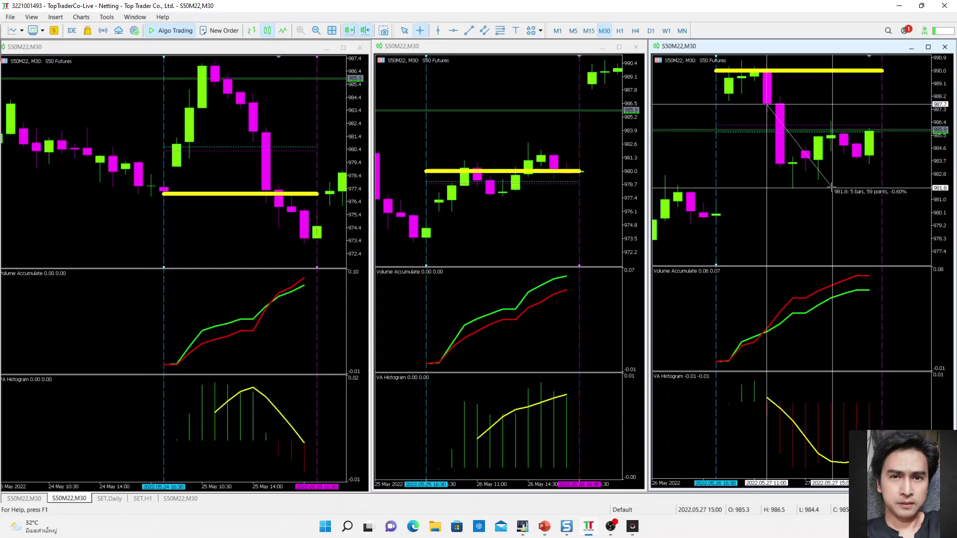
pyautogui.moveTo(832, 187); pyautogui.dragTo(832, 187)
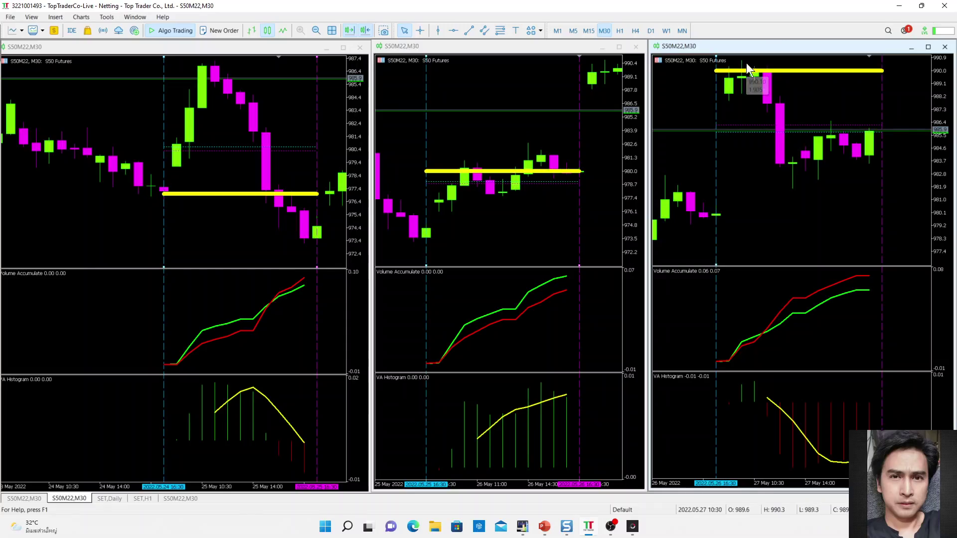
pyautogui.moveTo(797, 168)
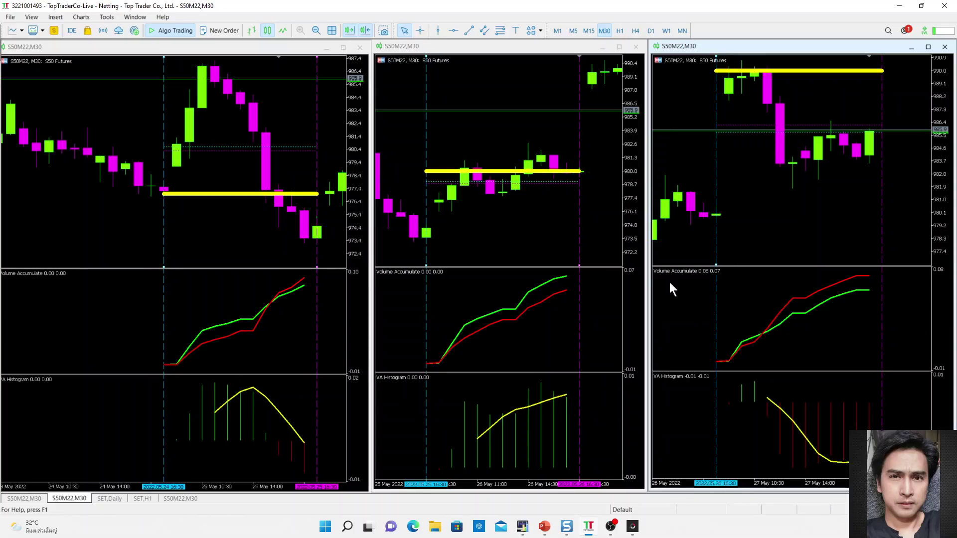
# Step: Return to the SET H1 flow tables to review flows by symbol, and switch to the PowerPoint slide with the SET price levels
pyautogui.click(113, 499)
pyautogui.click(136, 499)
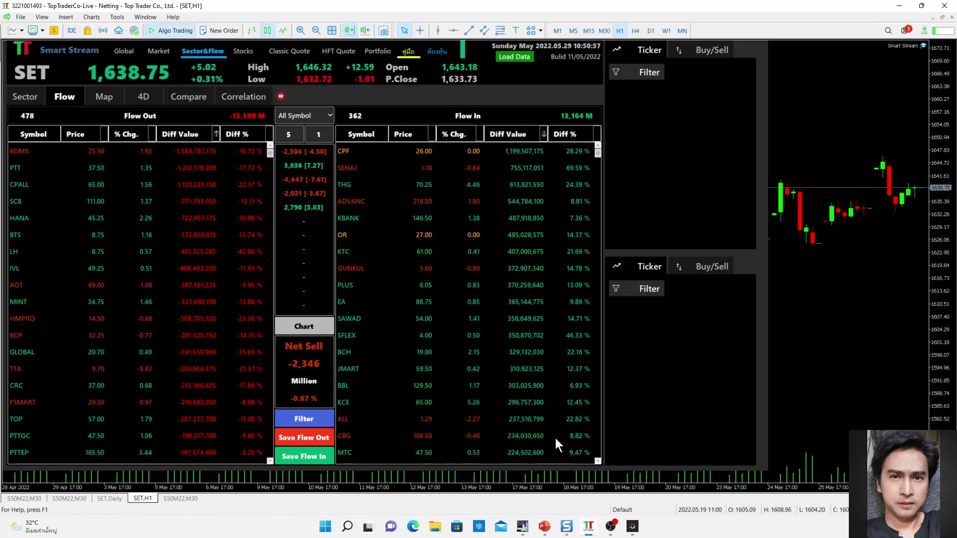
pyautogui.moveTo(544, 528)
pyautogui.click(548, 491)
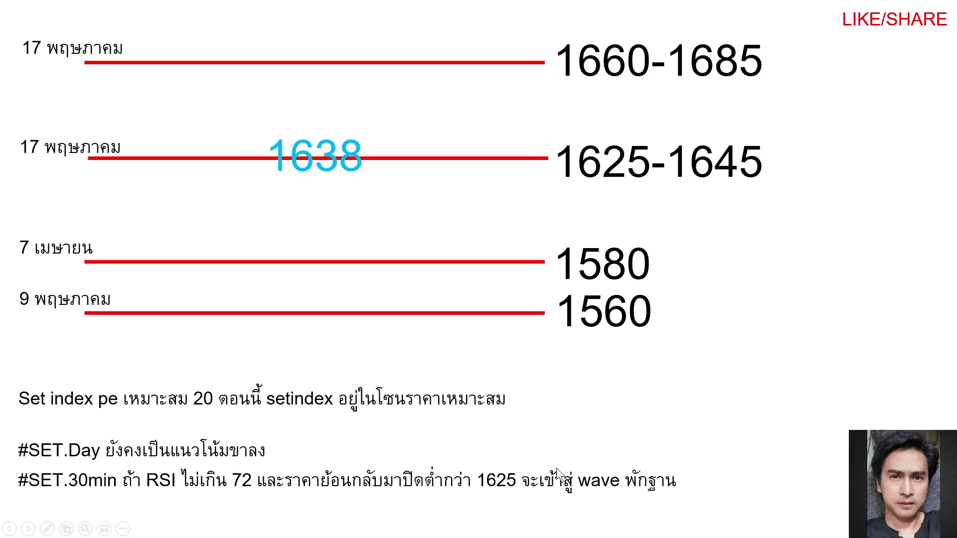